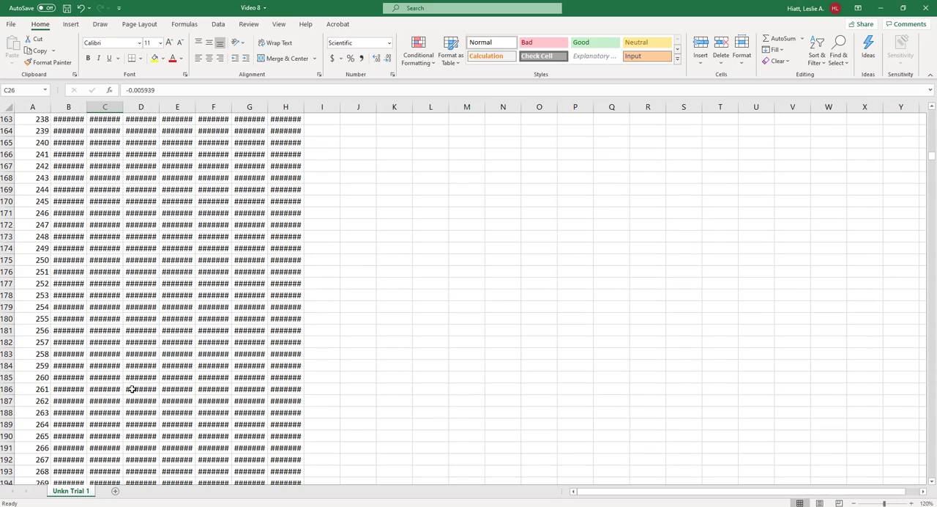
{"action": "scroll", "coordinate": [131, 389], "scroll_direction": "up", "scroll_amount": 17}
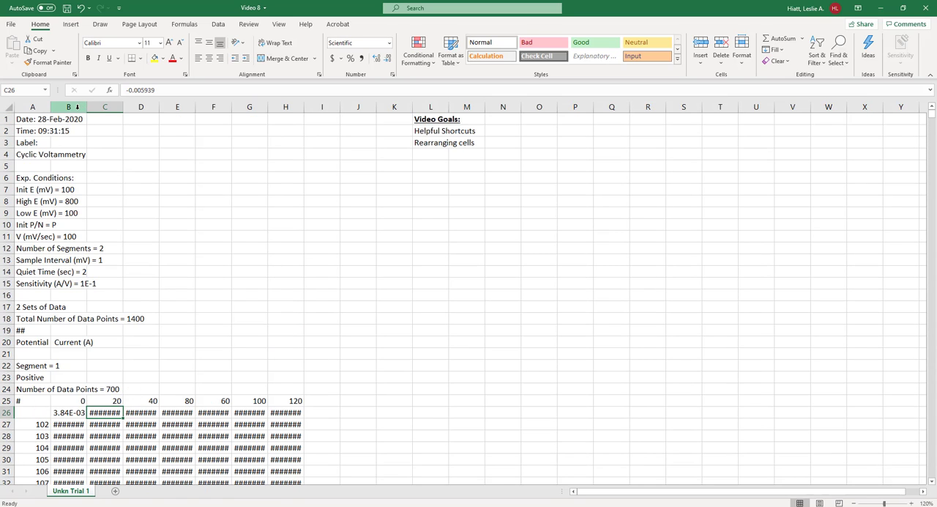
- Auto-fit the widths of columns B through H so their data values fit
{"action": "left_click_drag", "start_coordinate": [74, 107], "coordinate": [295, 117]}
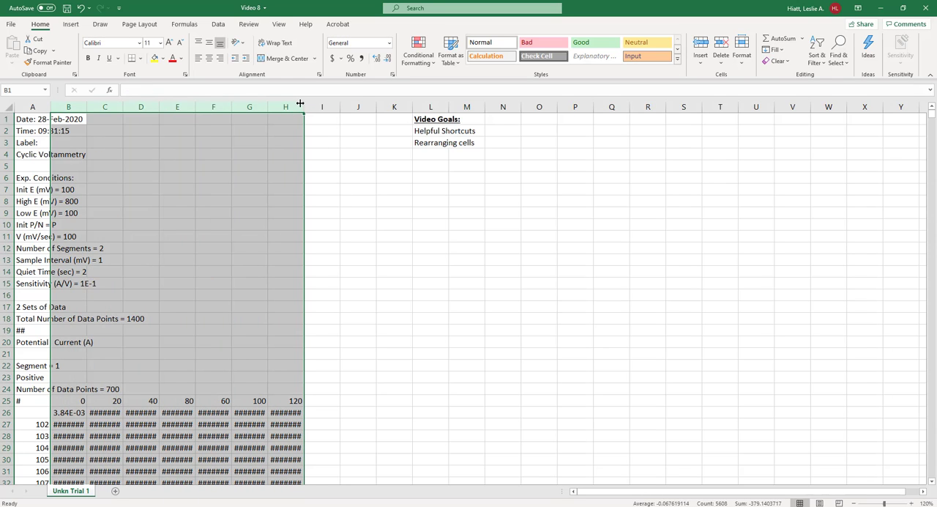
{"action": "double_click", "coordinate": [304, 103]}
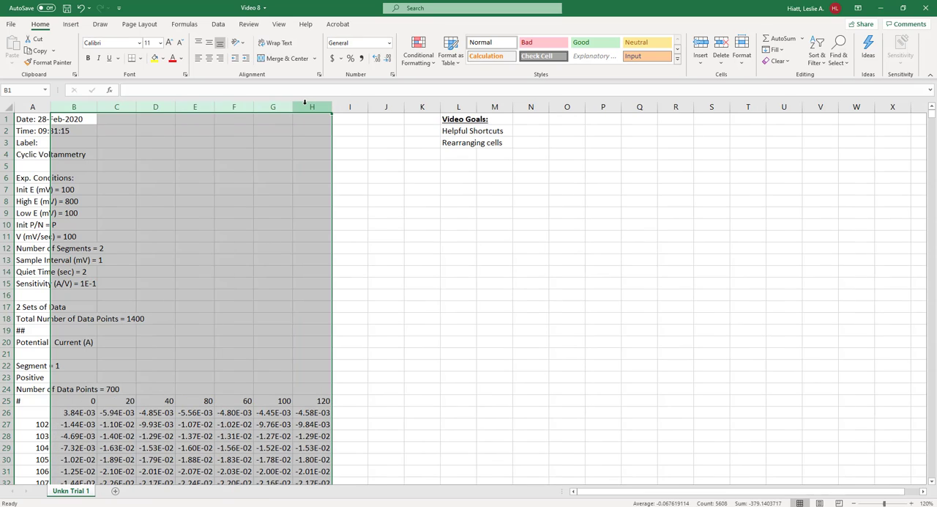
{"action": "left_click", "coordinate": [359, 225]}
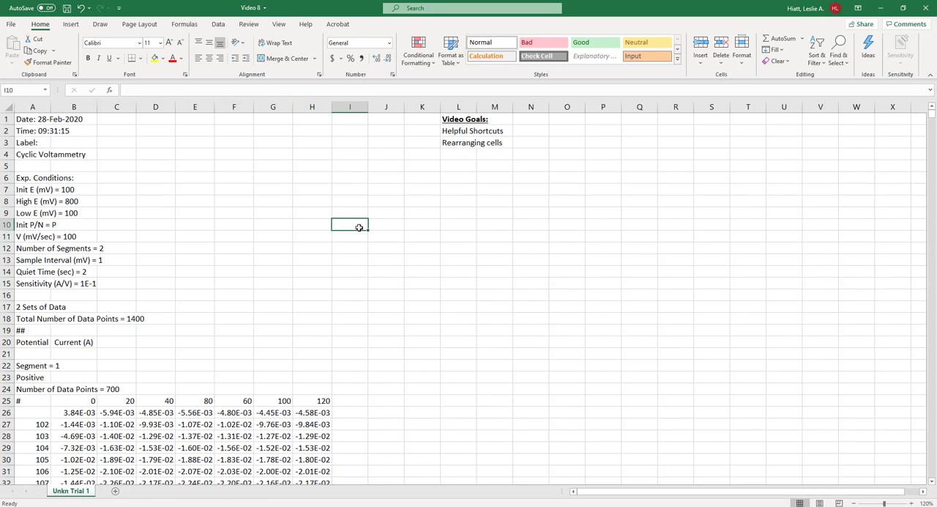
{"action": "left_click", "coordinate": [273, 108]}
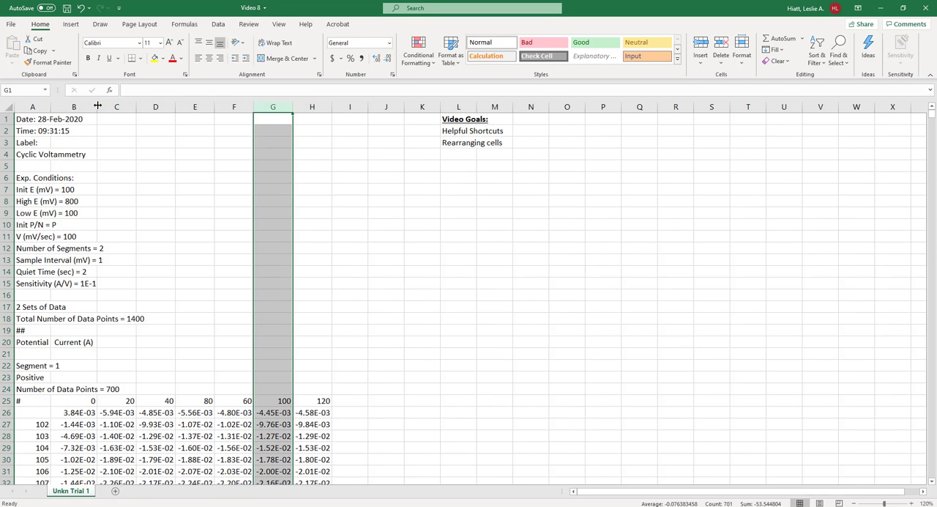
{"action": "left_click_drag", "start_coordinate": [74, 107], "coordinate": [312, 108]}
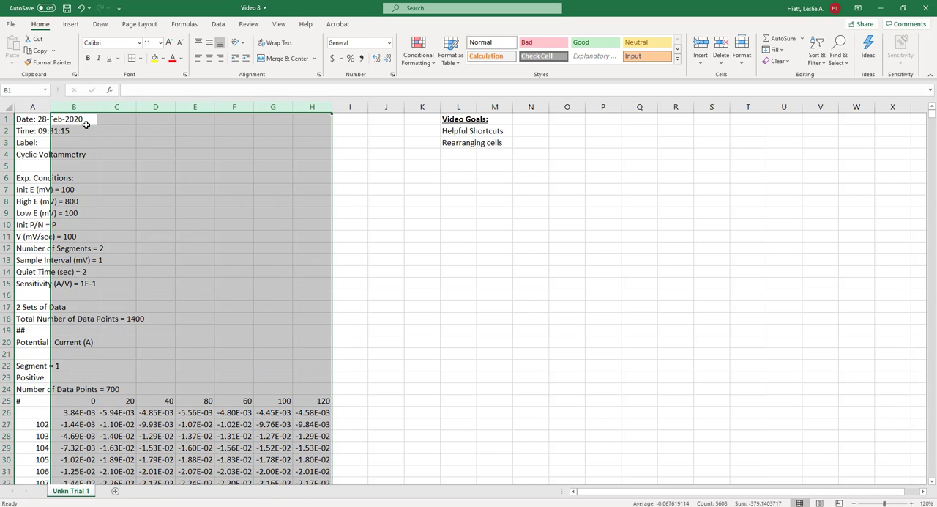
{"action": "left_click_drag", "start_coordinate": [85, 121], "coordinate": [315, 155]}
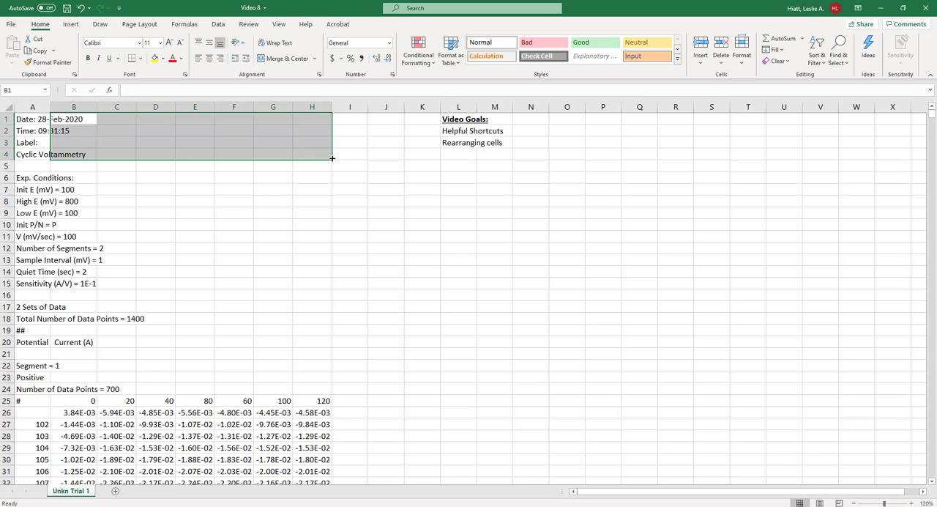
{"action": "left_click", "coordinate": [371, 187]}
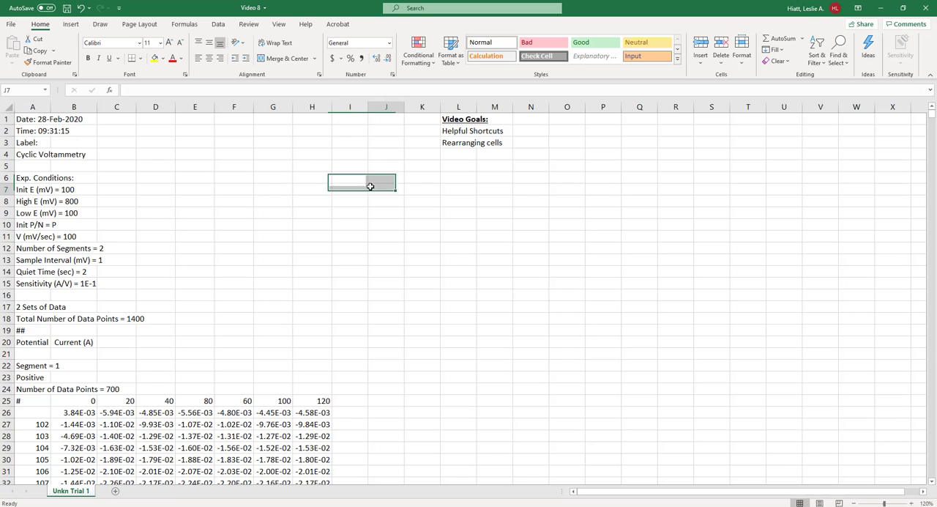
{"action": "left_click", "coordinate": [162, 151]}
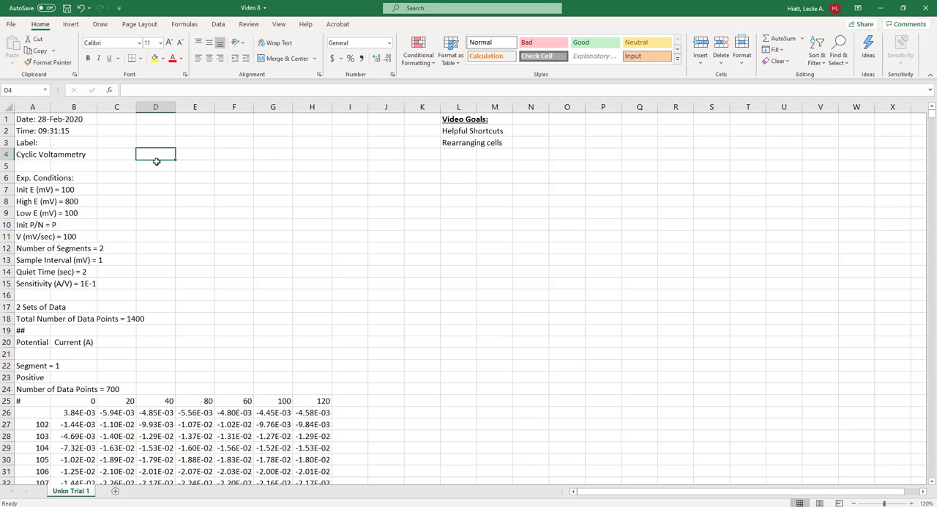
{"action": "left_click", "coordinate": [194, 108]}
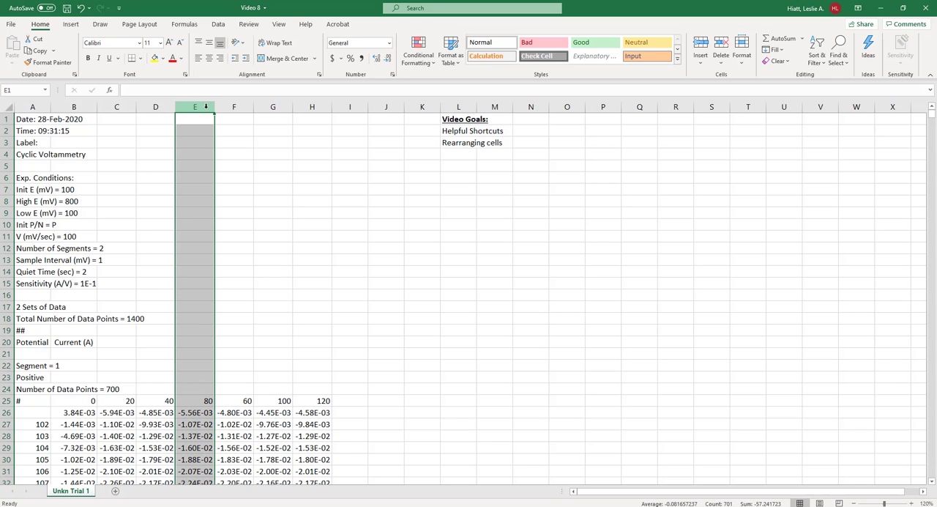
{"action": "left_click", "coordinate": [206, 107], "text": "ctrl"}
{"action": "left_click", "coordinate": [203, 106]}
{"action": "right_click", "coordinate": [199, 107]}
{"action": "key", "text": "Escape"}
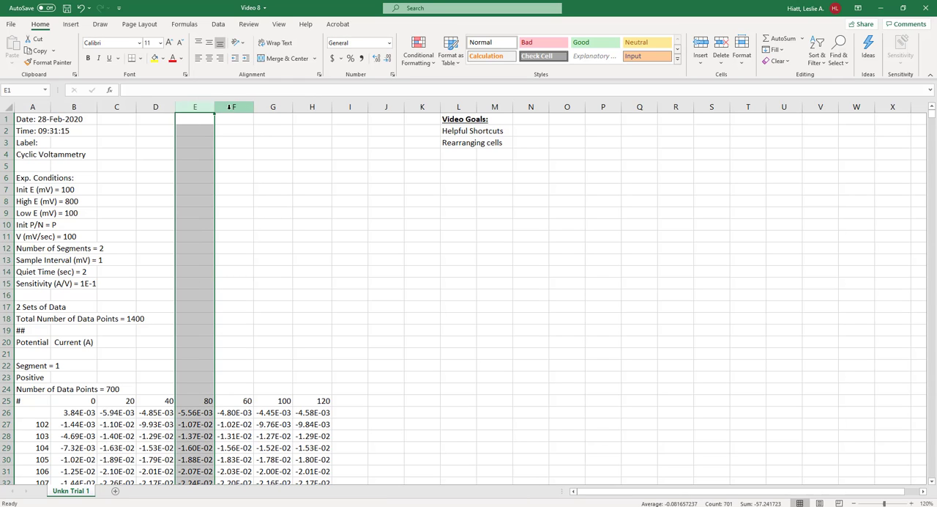
{"action": "left_click", "coordinate": [217, 106]}
{"action": "left_click", "coordinate": [192, 106]}
{"action": "right_click", "coordinate": [193, 107]}
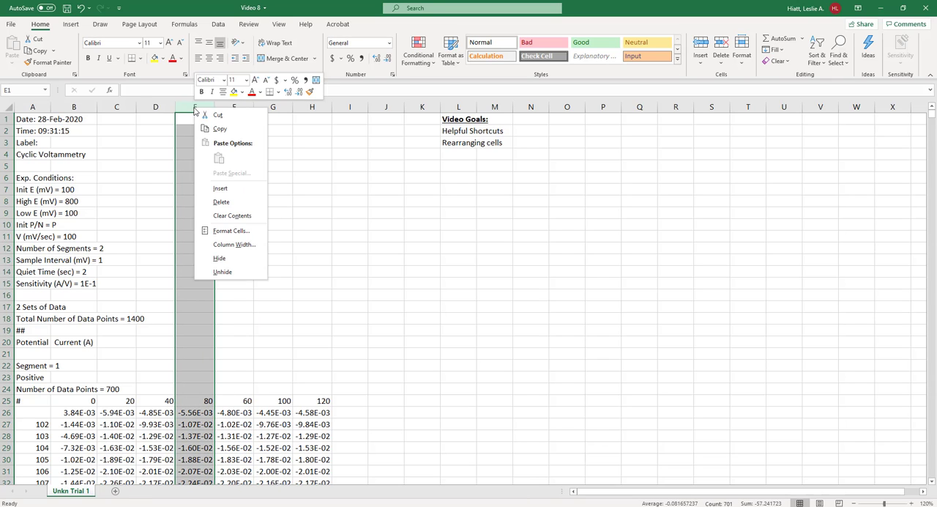
{"action": "key", "text": "Escape"}
{"action": "left_click", "coordinate": [260, 141]}
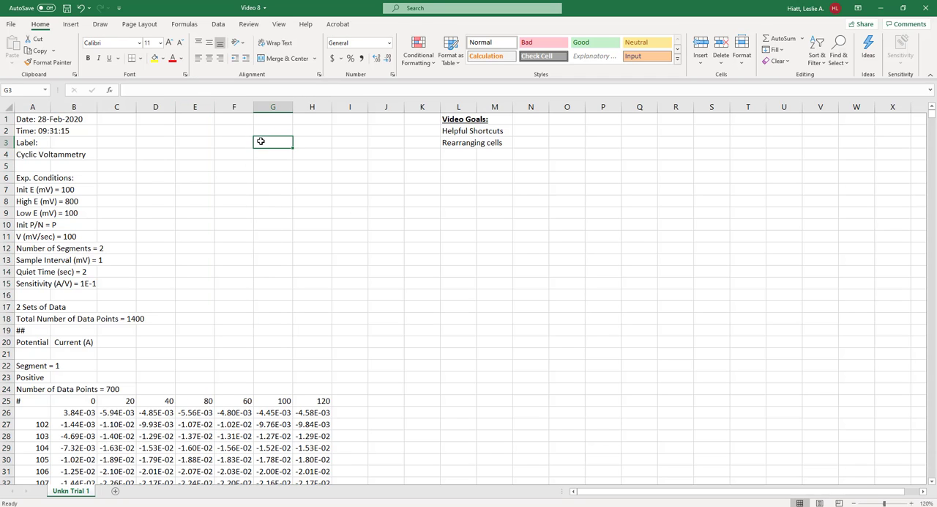
{"action": "left_click", "coordinate": [164, 144]}
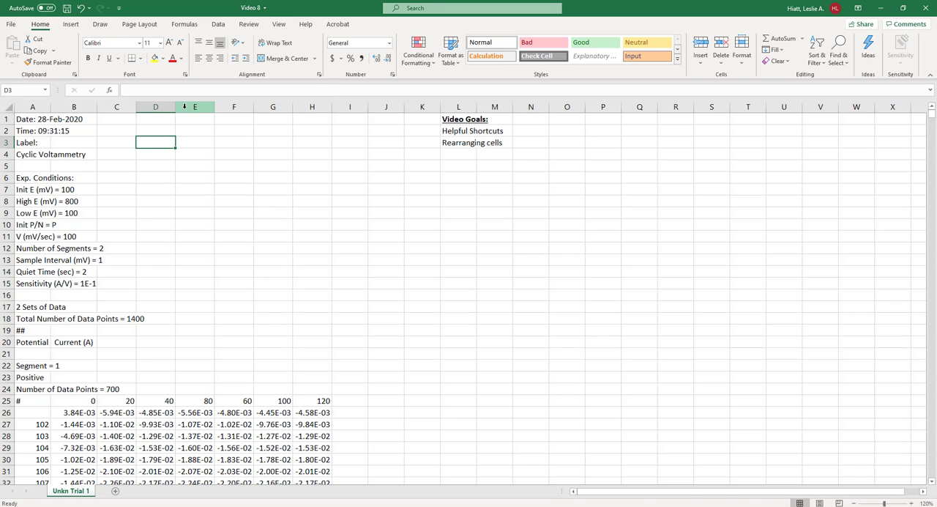
{"action": "left_click", "coordinate": [193, 107]}
{"action": "left_click", "coordinate": [4, 143]}
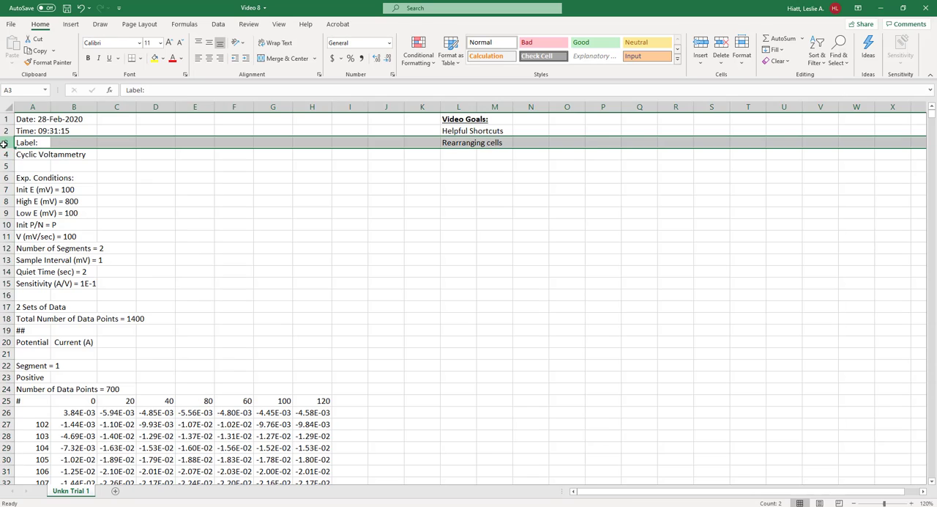
{"action": "right_click", "coordinate": [4, 144]}
{"action": "key", "text": "Escape"}
{"action": "left_click_drag", "start_coordinate": [94, 400], "coordinate": [317, 401]}
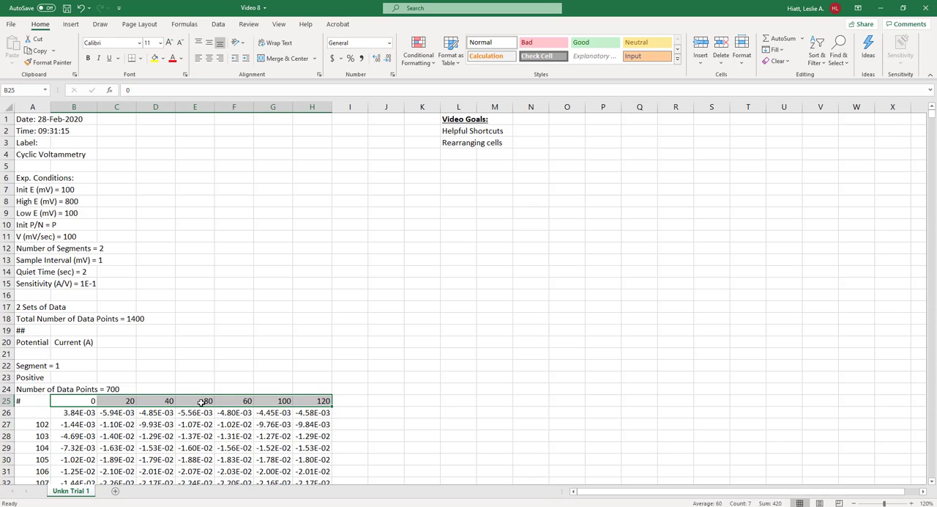
{"action": "left_click", "coordinate": [297, 401]}
{"action": "left_click_drag", "start_coordinate": [237, 400], "coordinate": [236, 450]}
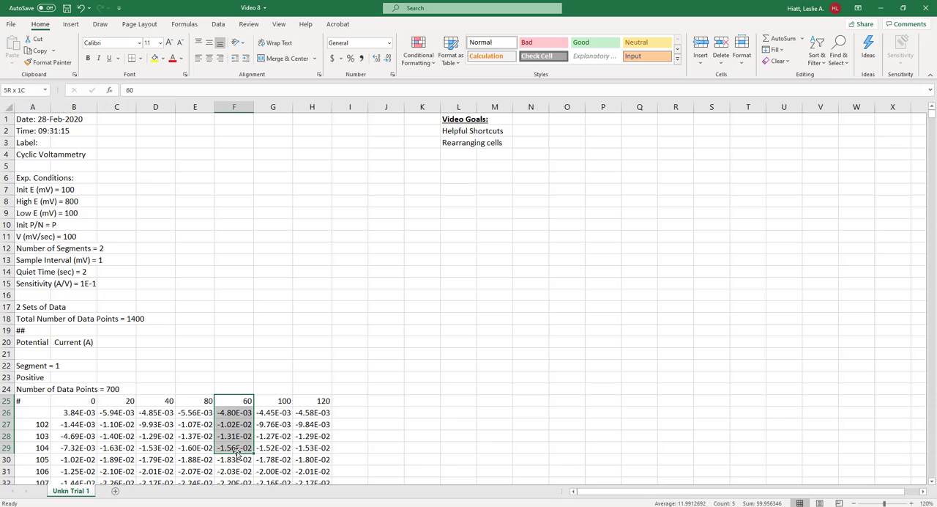
- Move the whole column headed 60 in front of the column headed 80 by cutting it and inserting the cut cells
{"action": "left_click", "coordinate": [227, 107]}
{"action": "right_click", "coordinate": [227, 107]}
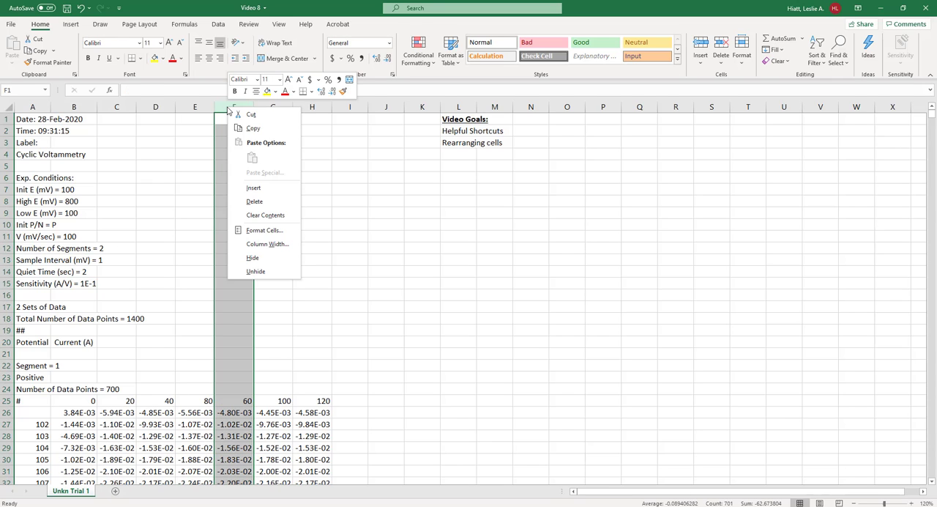
{"action": "left_click", "coordinate": [240, 114]}
{"action": "left_click", "coordinate": [194, 107]}
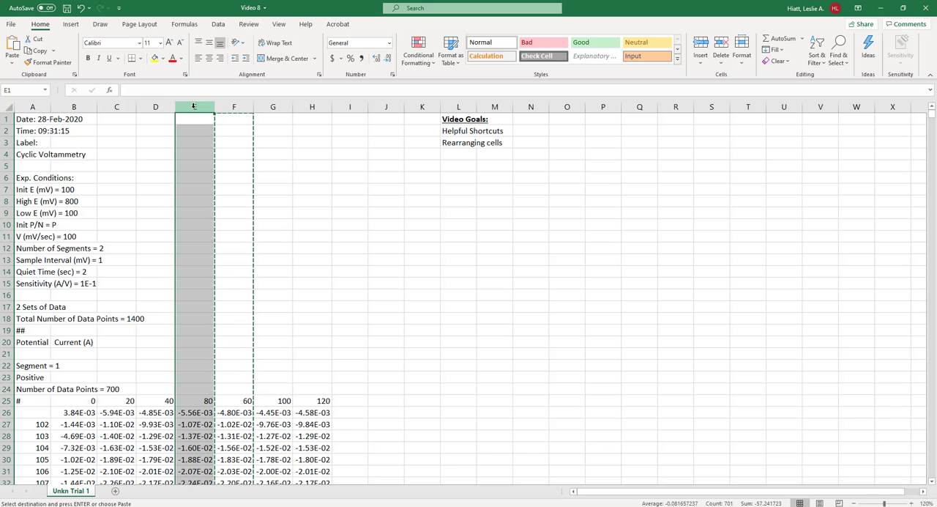
{"action": "right_click", "coordinate": [194, 107]}
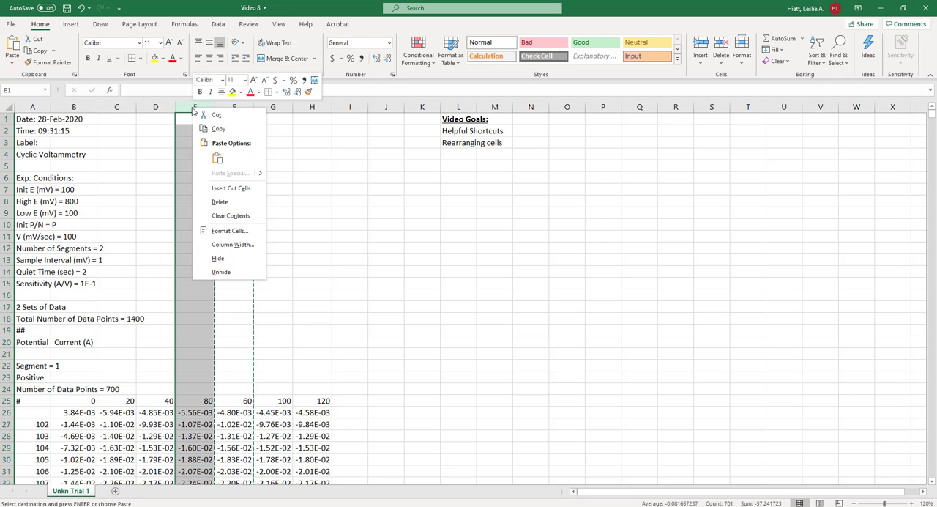
{"action": "left_click", "coordinate": [222, 188]}
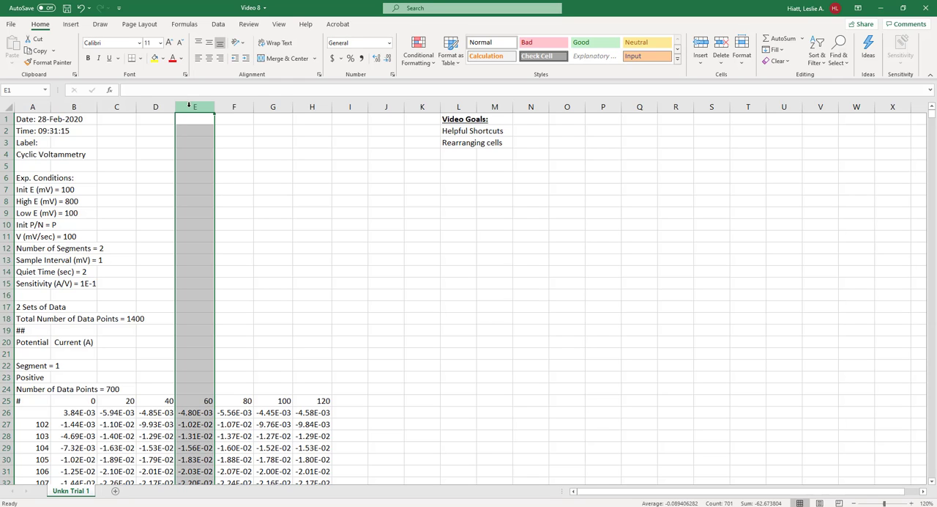
{"action": "scroll", "coordinate": [279, 222], "scroll_direction": "down", "scroll_amount": 2}
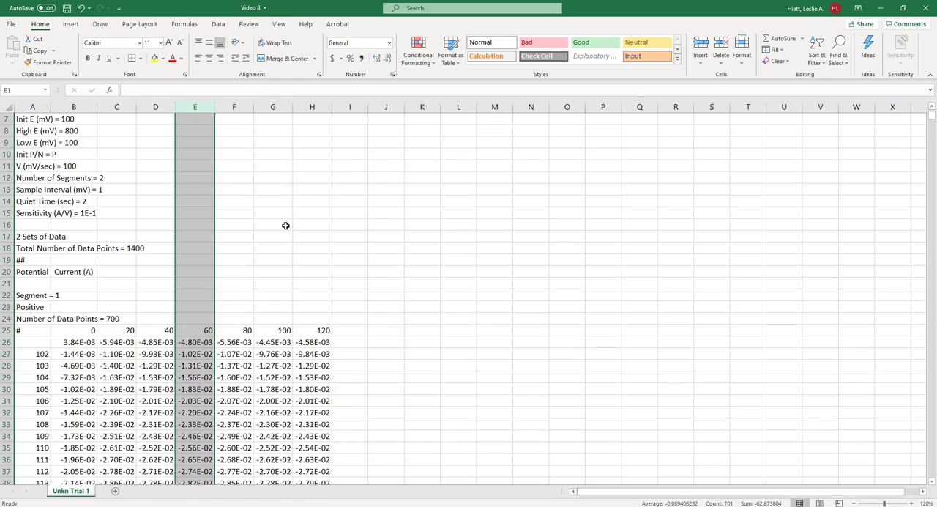
{"action": "scroll", "coordinate": [279, 223], "scroll_direction": "up", "scroll_amount": 2}
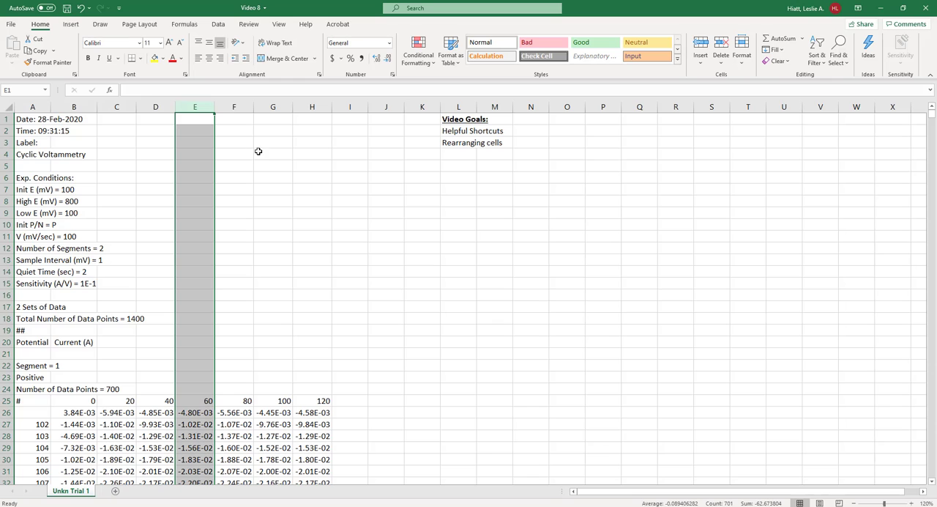
- Delete the entire column headed 60, and undo the deletion
{"action": "right_click", "coordinate": [196, 107]}
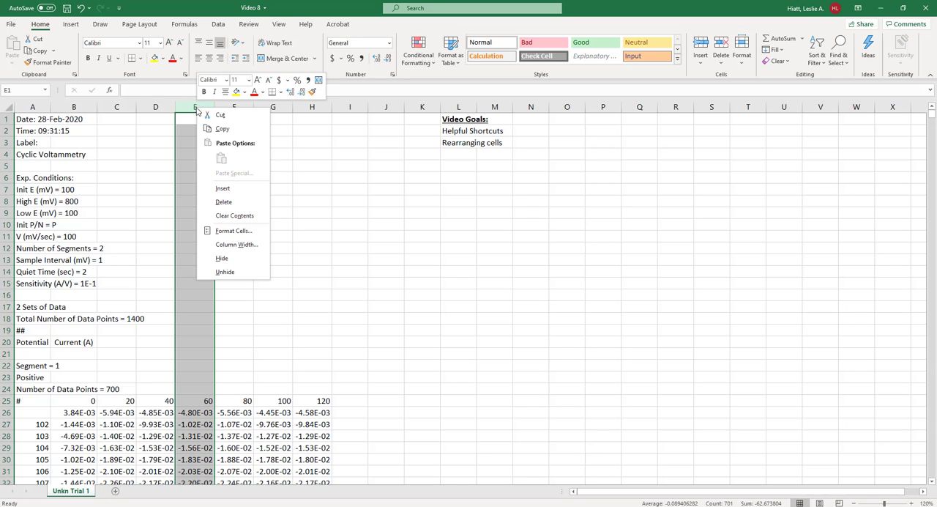
{"action": "left_click", "coordinate": [224, 202]}
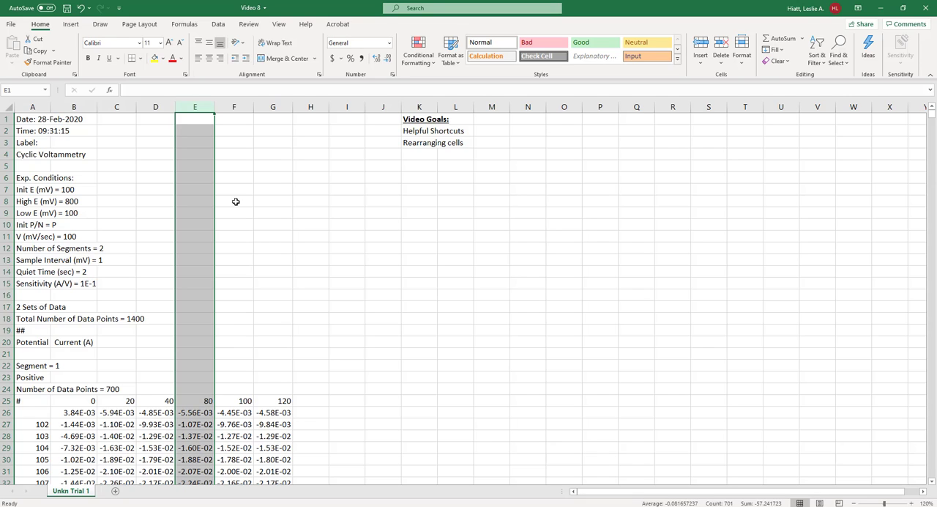
{"action": "key", "text": "ctrl+z"}
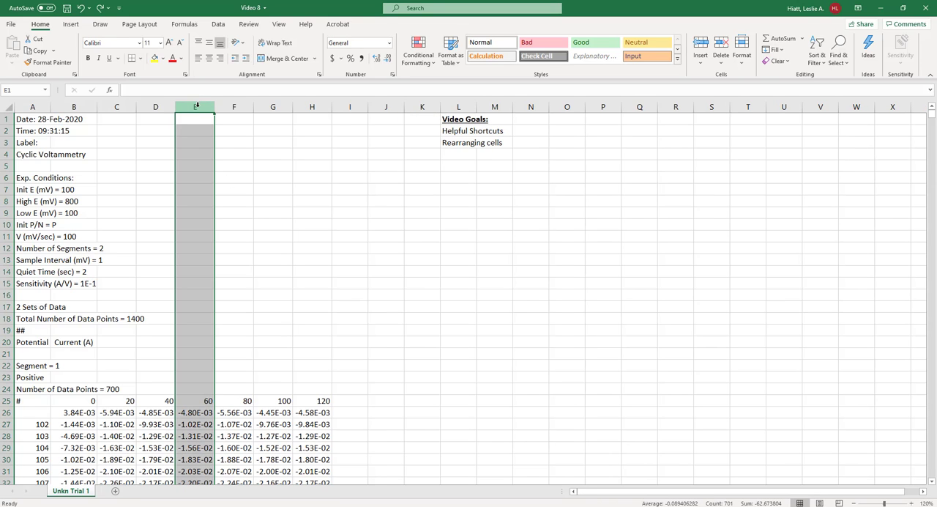
- Clear only the contents of the column headed 60, and undo the clearing
{"action": "key", "text": "Delete"}
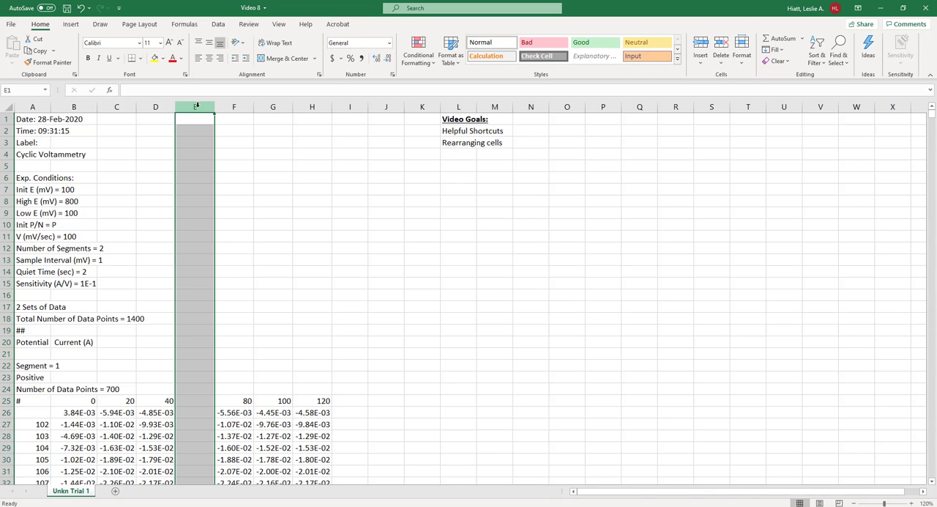
{"action": "key", "text": "ctrl+z"}
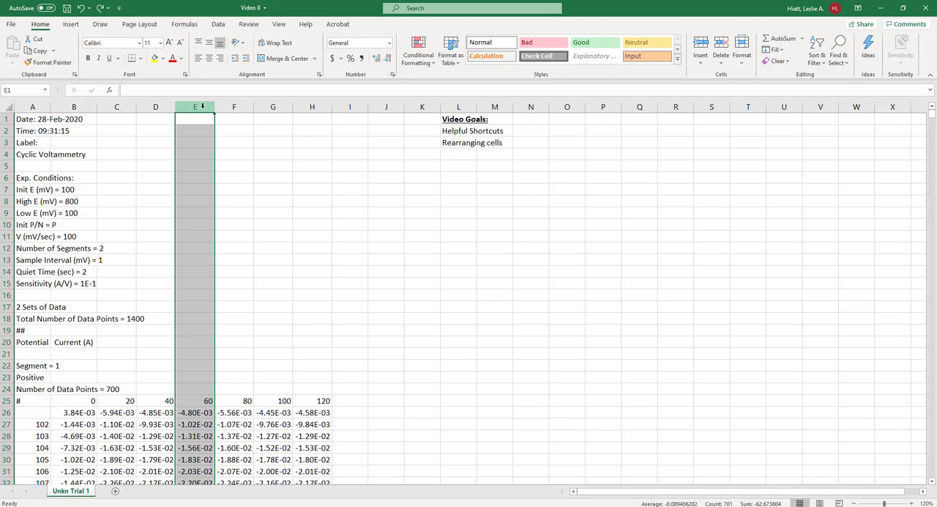
{"action": "scroll", "coordinate": [200, 292], "scroll_direction": "down", "scroll_amount": 1}
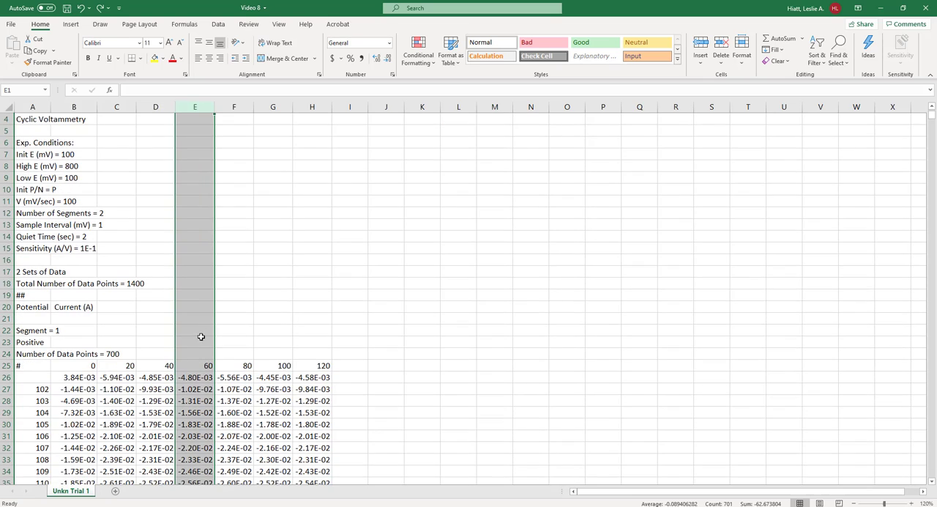
{"action": "scroll", "coordinate": [201, 326], "scroll_direction": "up", "scroll_amount": 1}
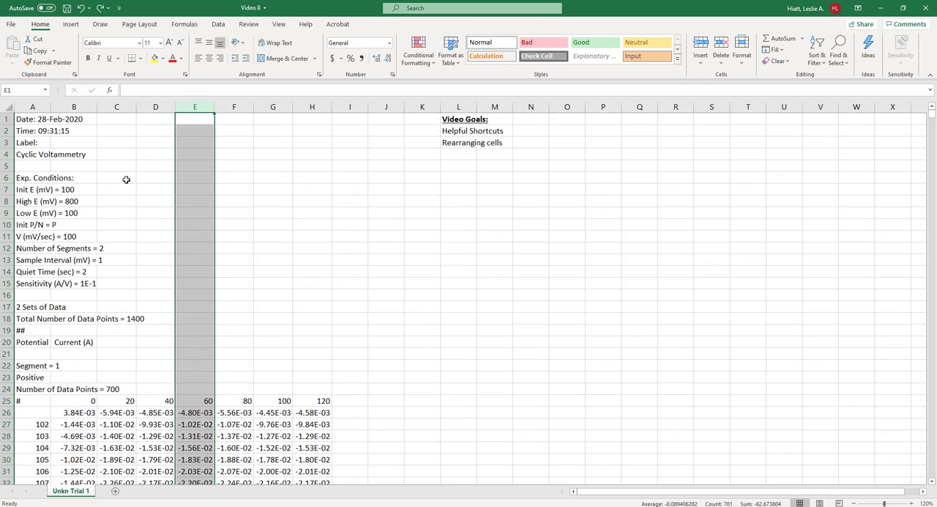
- Insert one blank row above the "V (mV/sec) = 100" row
{"action": "left_click", "coordinate": [7, 284]}
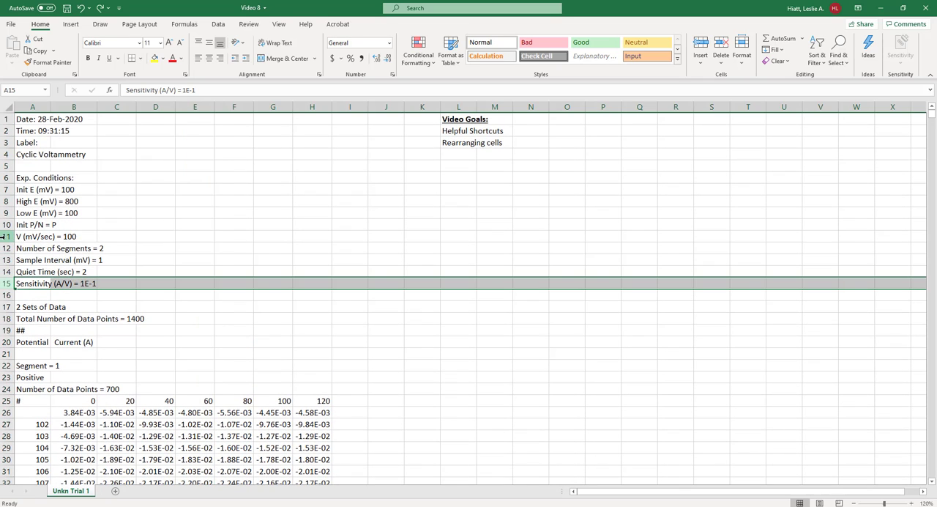
{"action": "left_click", "coordinate": [7, 236]}
{"action": "right_click", "coordinate": [6, 238]}
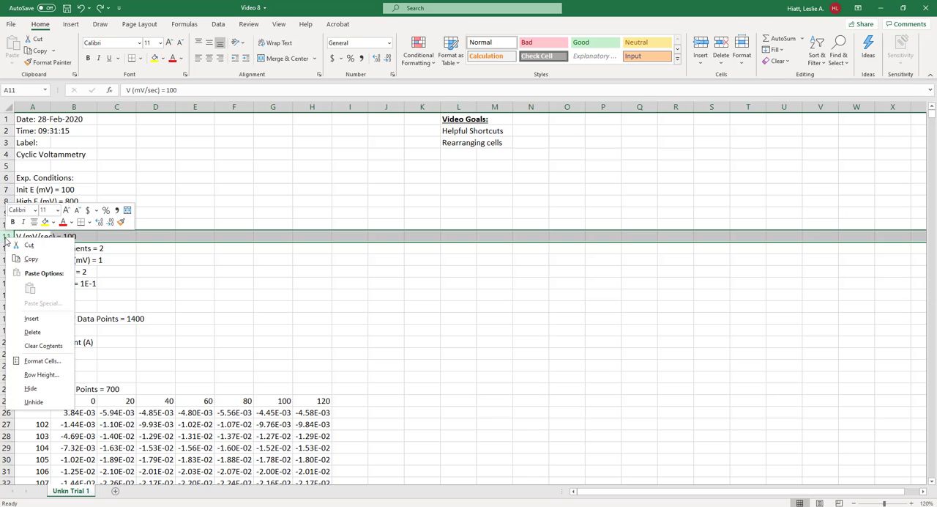
{"action": "left_click", "coordinate": [33, 317]}
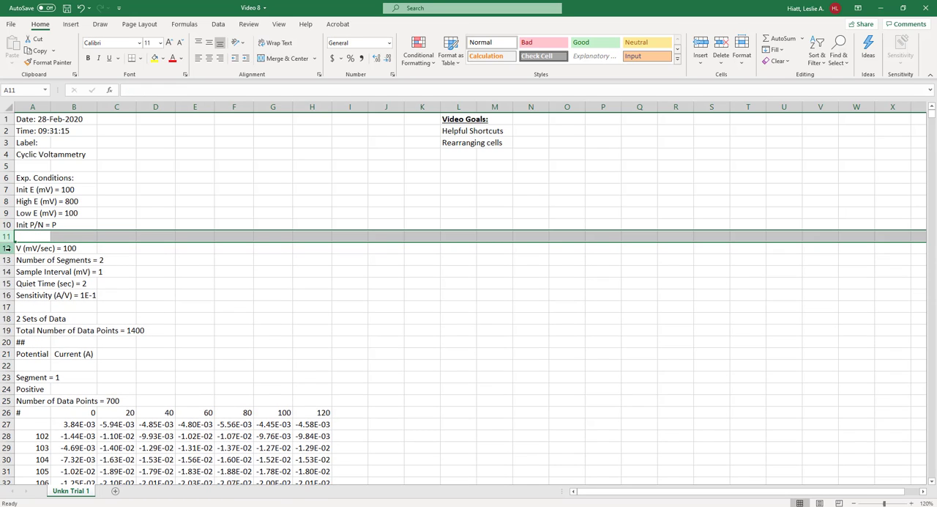
- Insert five blank rows at rows 12 to 16, above the "V (mV/sec) = 100" row
{"action": "left_click_drag", "start_coordinate": [7, 248], "coordinate": [1, 295]}
{"action": "right_click", "coordinate": [3, 296]}
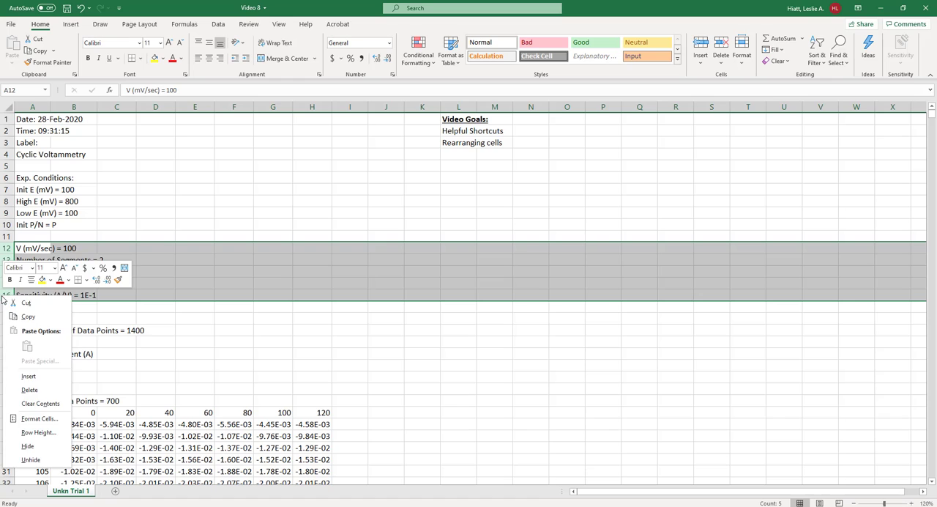
{"action": "left_click", "coordinate": [28, 375]}
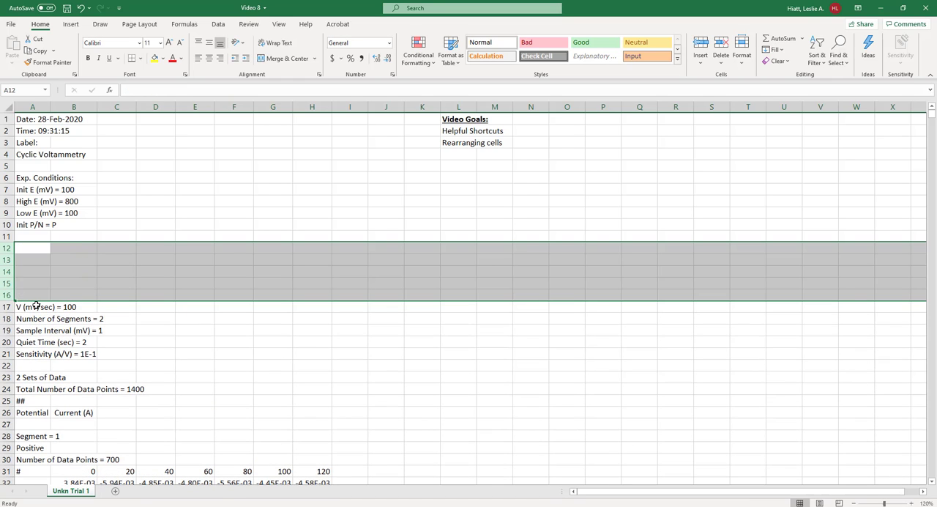
- Clear the contents of the data block D39:F43, and undo the clearing
{"action": "left_click", "coordinate": [247, 341]}
{"action": "scroll", "coordinate": [247, 341], "scroll_direction": "down", "scroll_amount": 8}
{"action": "left_click_drag", "start_coordinate": [163, 284], "coordinate": [245, 330]}
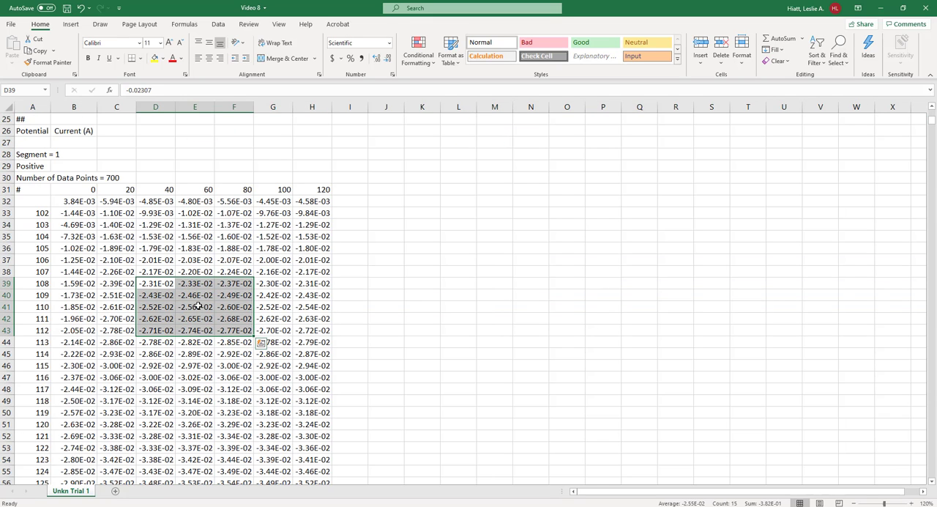
{"action": "key", "text": "Delete"}
{"action": "key", "text": "ctrl+z"}
- Delete the cells D39:F43 with the remaining cells shifted left, and undo the deletion
{"action": "right_click", "coordinate": [190, 303]}
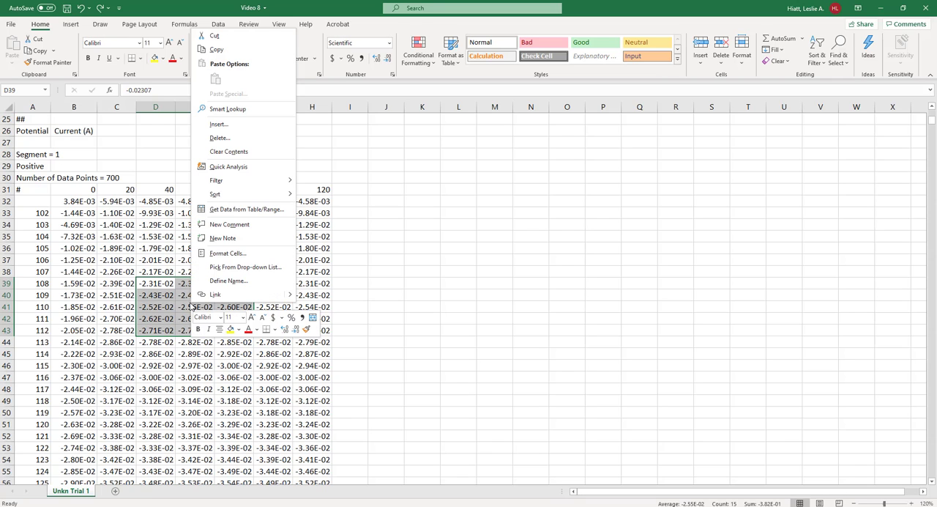
{"action": "left_click", "coordinate": [220, 138]}
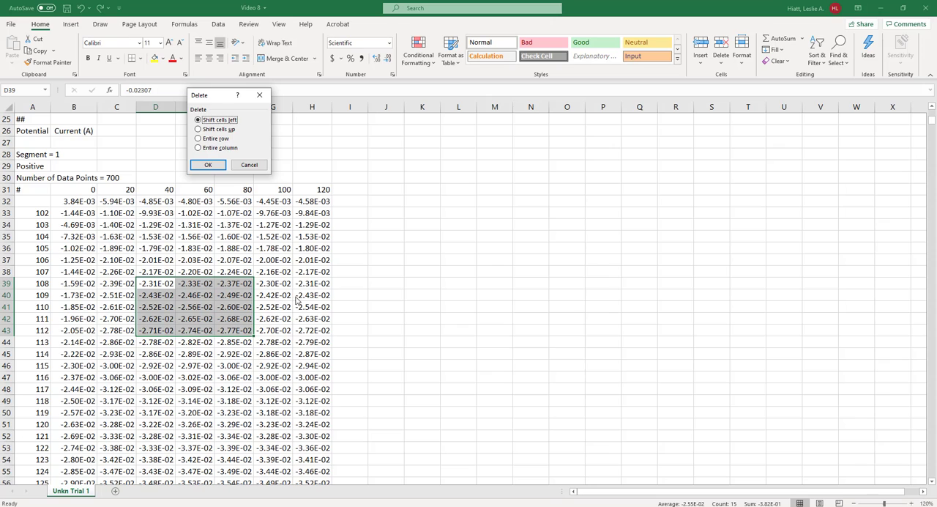
{"action": "key", "text": "Return"}
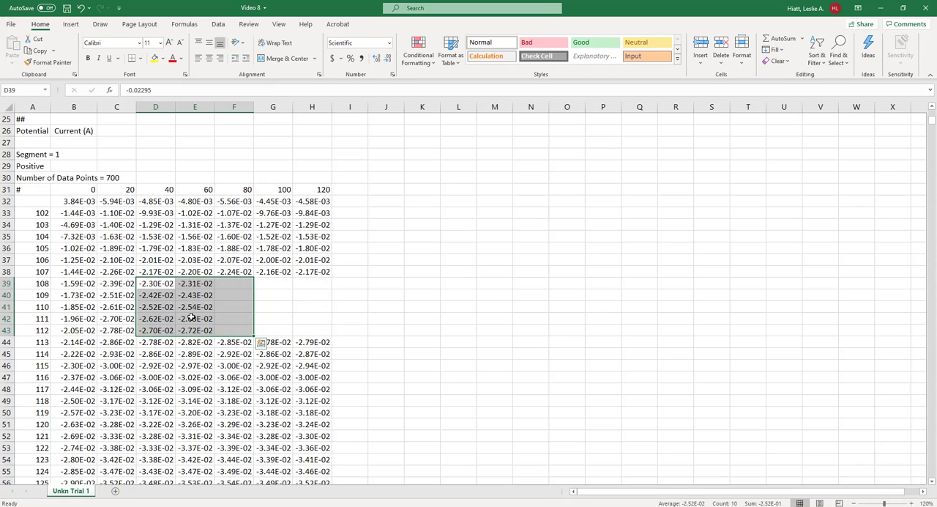
{"action": "key", "text": "ctrl+z"}
- Delete the cells D39:F43 with the cells below shifted up, and undo the deletion
{"action": "right_click", "coordinate": [223, 287]}
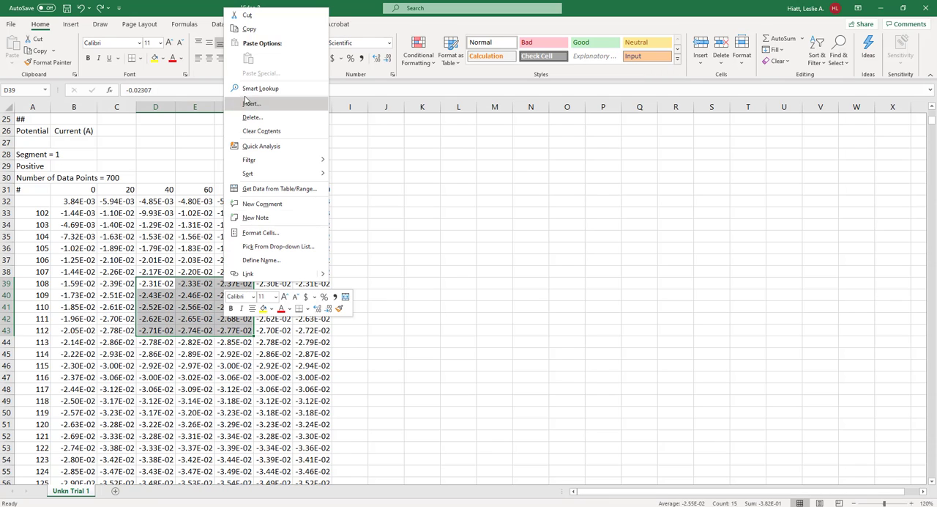
{"action": "left_click", "coordinate": [257, 118]}
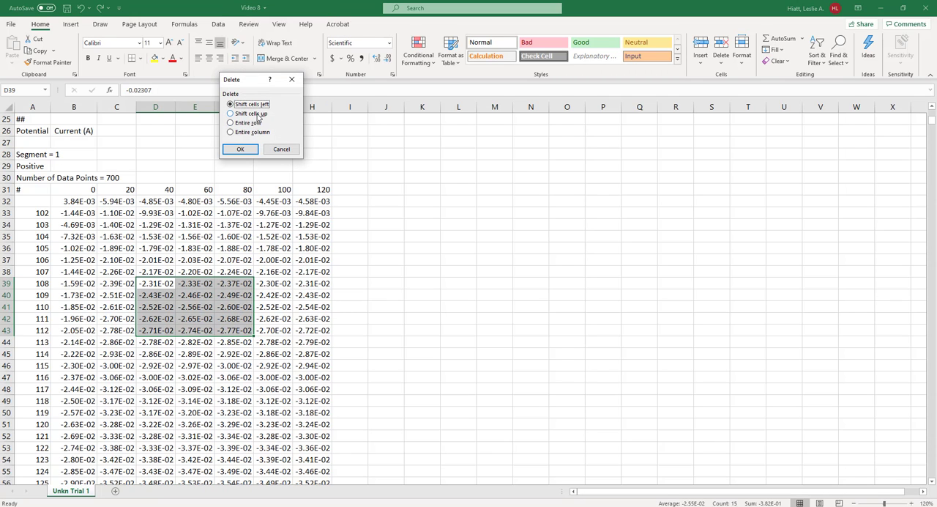
{"action": "left_click", "coordinate": [256, 115]}
{"action": "left_click", "coordinate": [241, 148]}
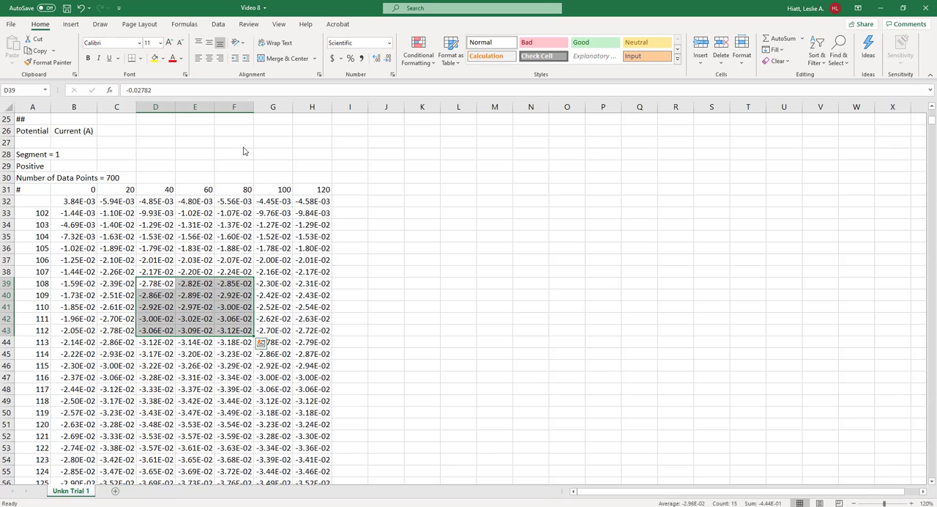
{"action": "key", "text": "ctrl+z"}
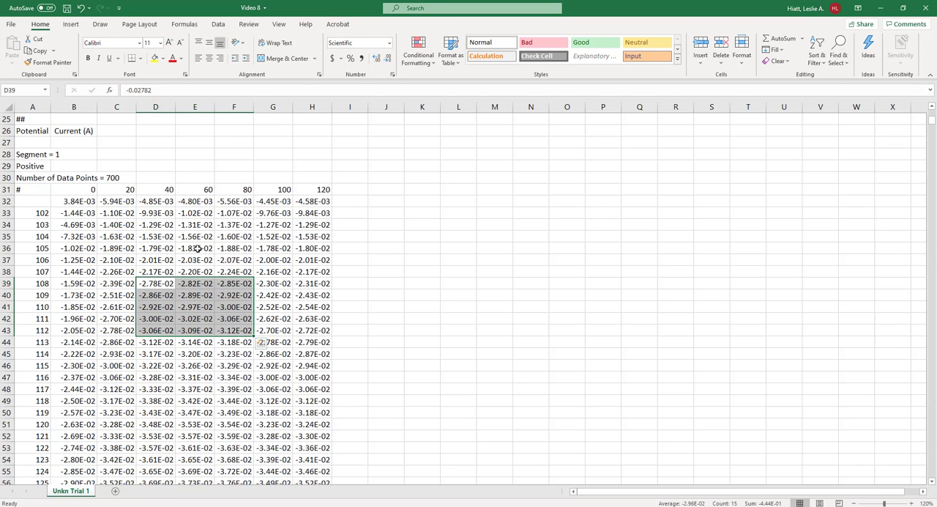
- Delete the entire rows of the selected block, rows 39 to 43, and undo the deletion
{"action": "right_click", "coordinate": [199, 291]}
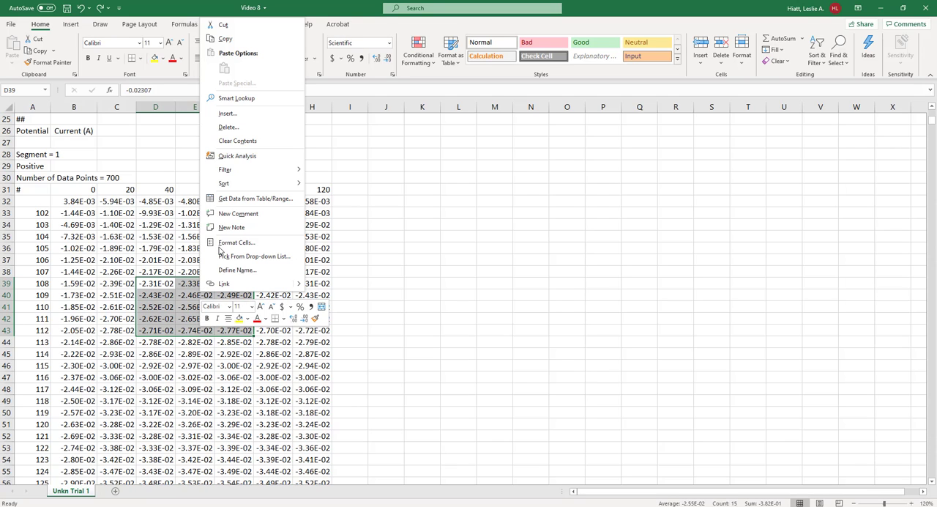
{"action": "left_click", "coordinate": [241, 129]}
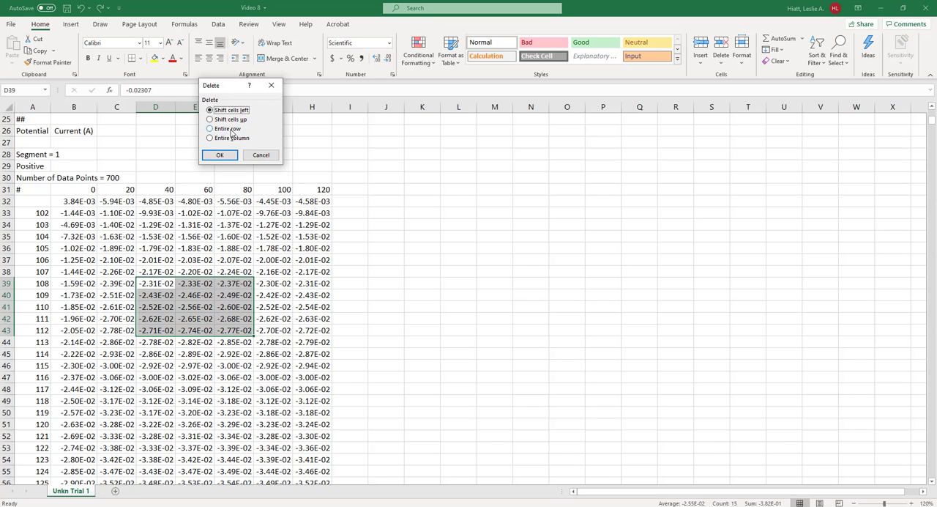
{"action": "left_click", "coordinate": [231, 130]}
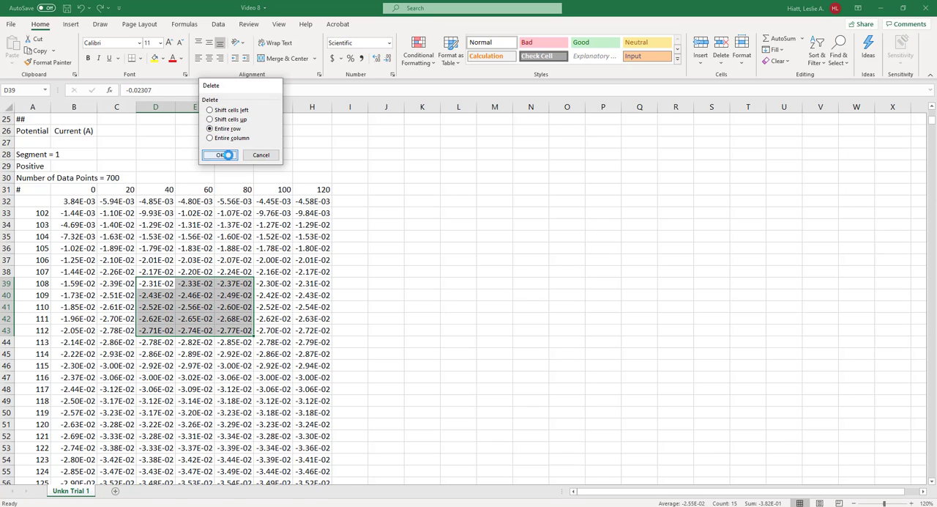
{"action": "left_click", "coordinate": [228, 156]}
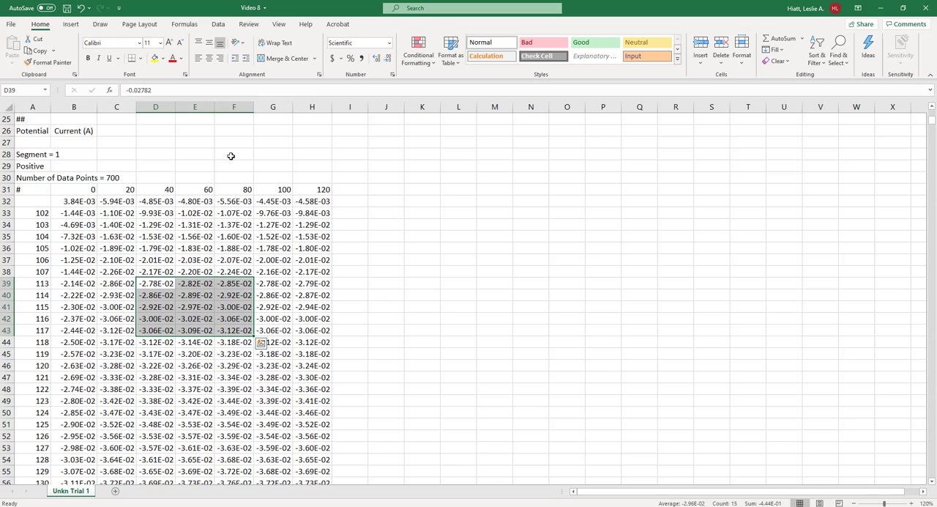
{"action": "key", "text": "ctrl+z"}
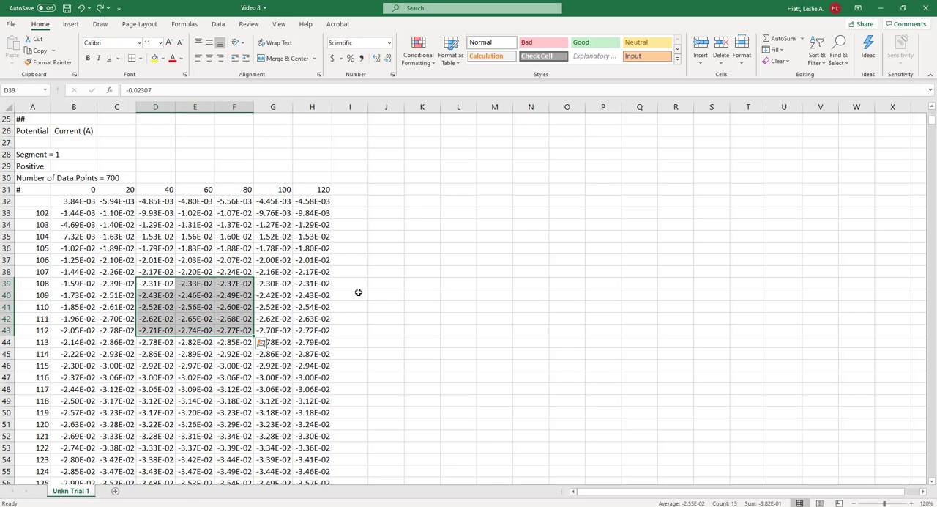
{"action": "scroll", "coordinate": [362, 290], "scroll_direction": "up", "scroll_amount": 2}
{"action": "left_click", "coordinate": [386, 272]}
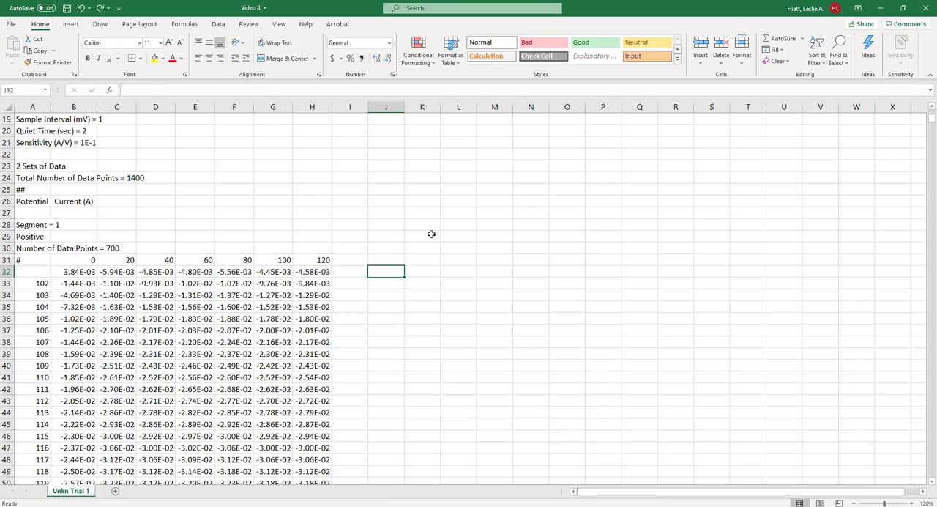
{"action": "left_click", "coordinate": [77, 272]}
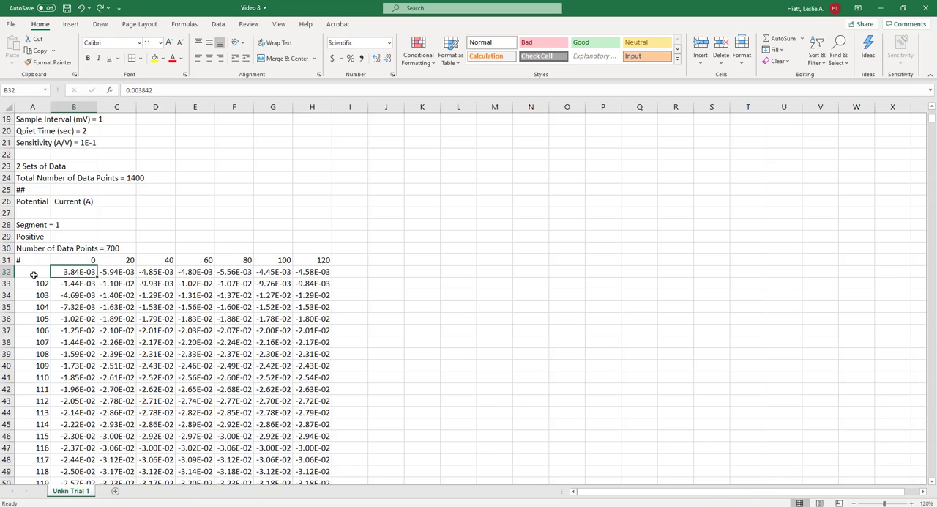
{"action": "left_click_drag", "start_coordinate": [34, 274], "coordinate": [41, 425]}
{"action": "left_click", "coordinate": [169, 211]}
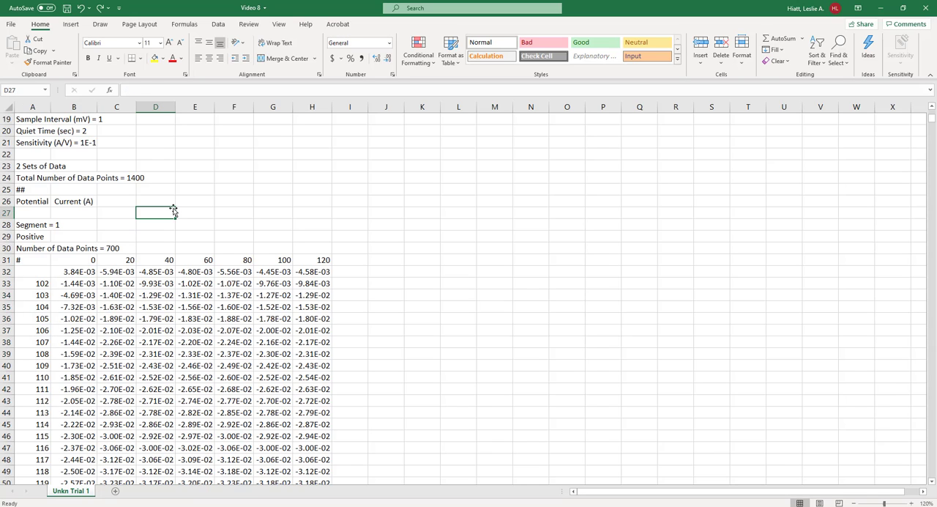
- Find the potential value 130 in the sheet and select its data row from column A to column H
{"action": "key", "text": "ctrl+f"}
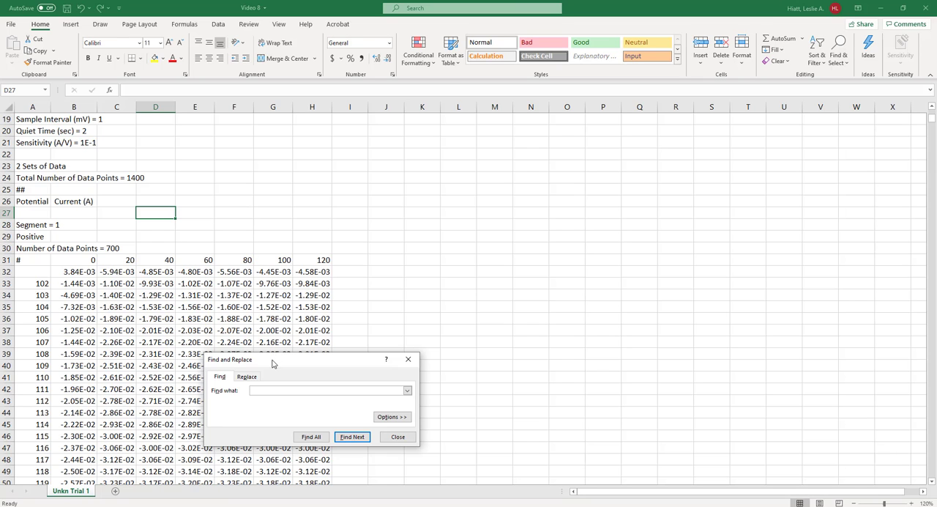
{"action": "left_click_drag", "start_coordinate": [273, 359], "coordinate": [315, 164]}
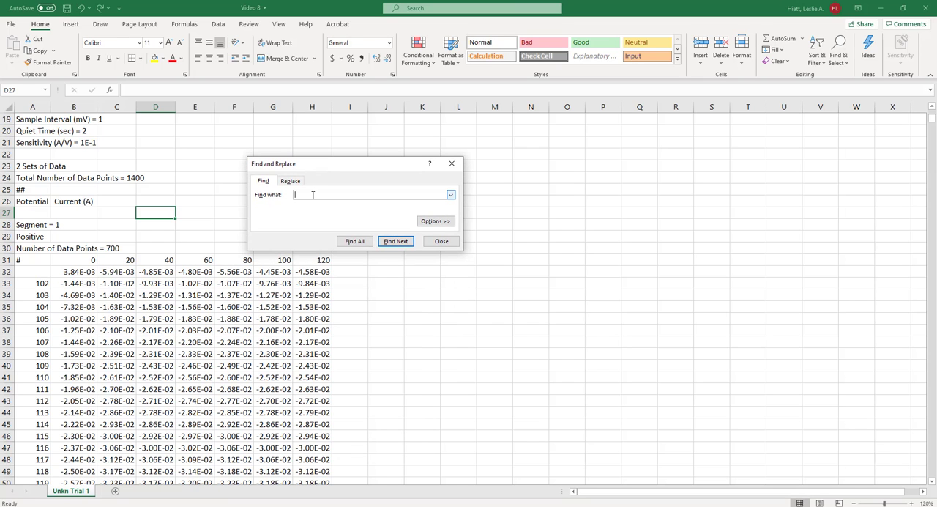
{"action": "type", "text": "130"}
{"action": "key", "text": "Return"}
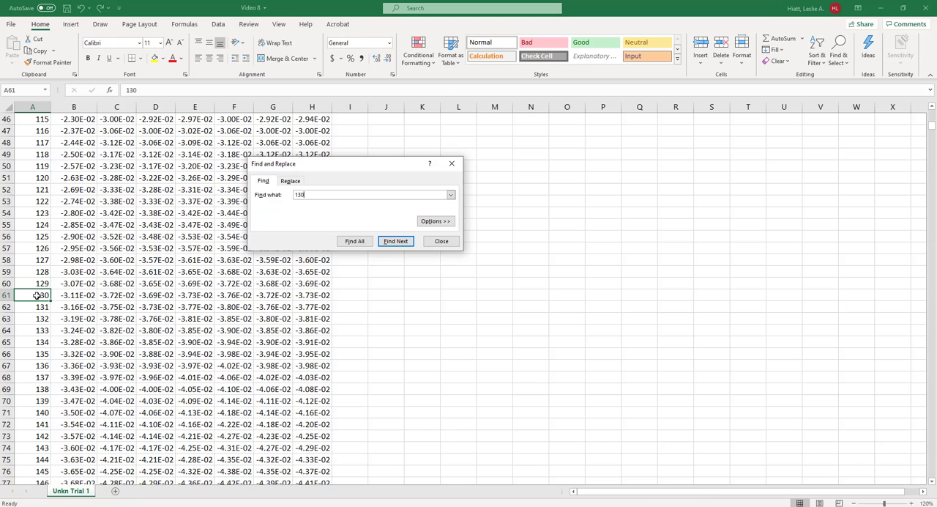
{"action": "left_click_drag", "start_coordinate": [32, 296], "coordinate": [308, 293]}
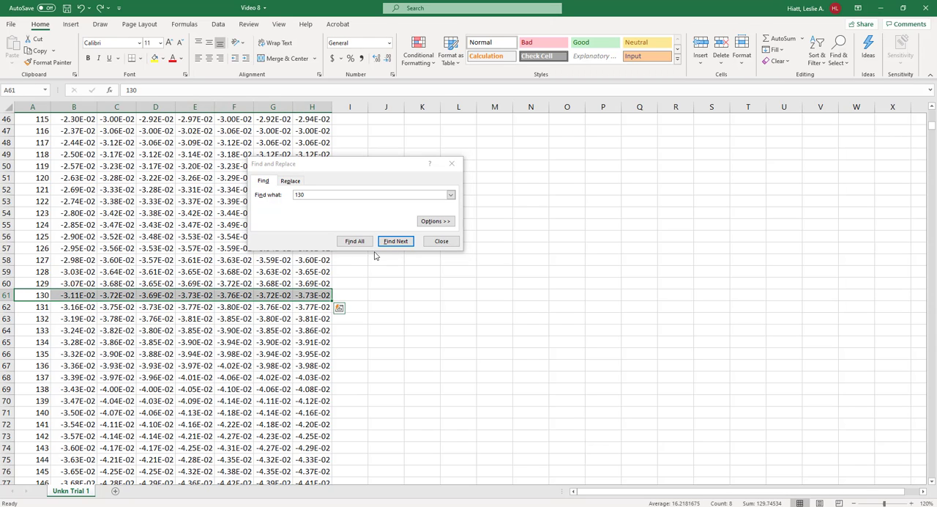
- Expand the Find options to view the Within scope and Format choices, and close the Find and Replace dialog
{"action": "left_click", "coordinate": [436, 227]}
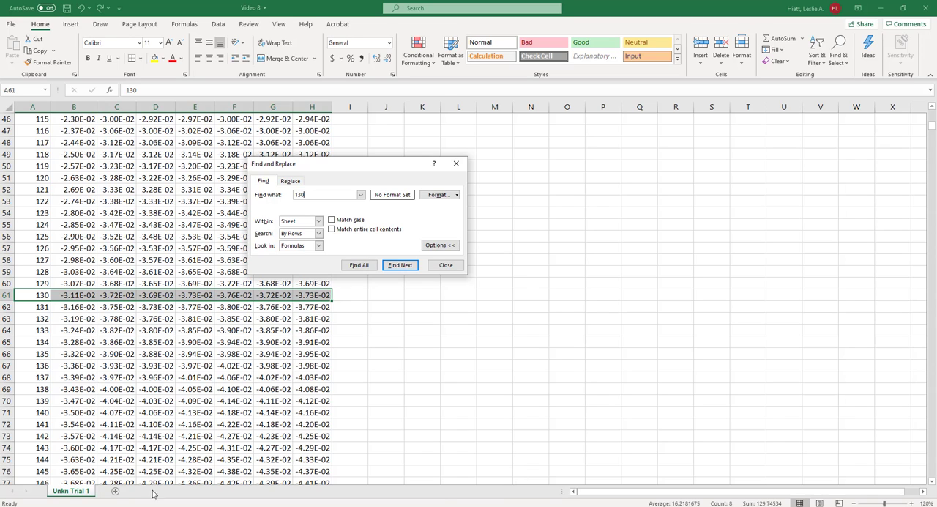
{"action": "left_click", "coordinate": [319, 220]}
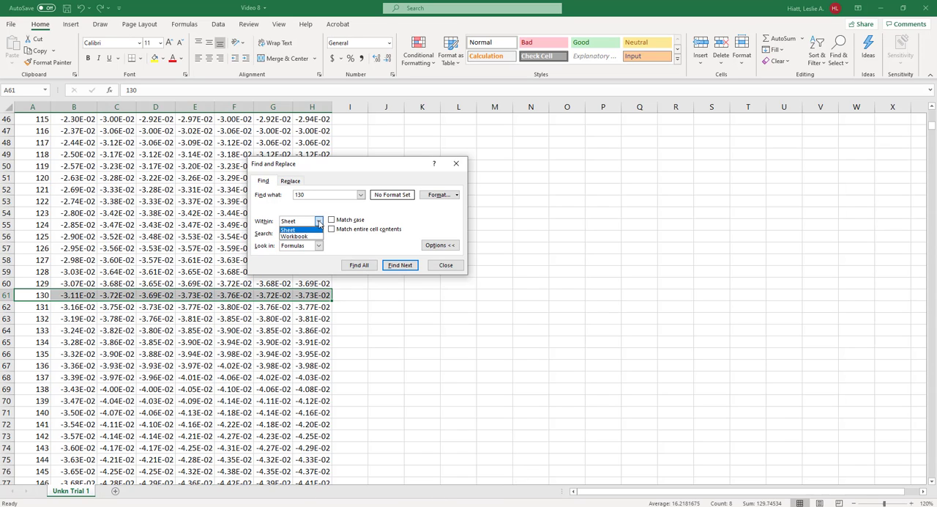
{"action": "left_click", "coordinate": [384, 219]}
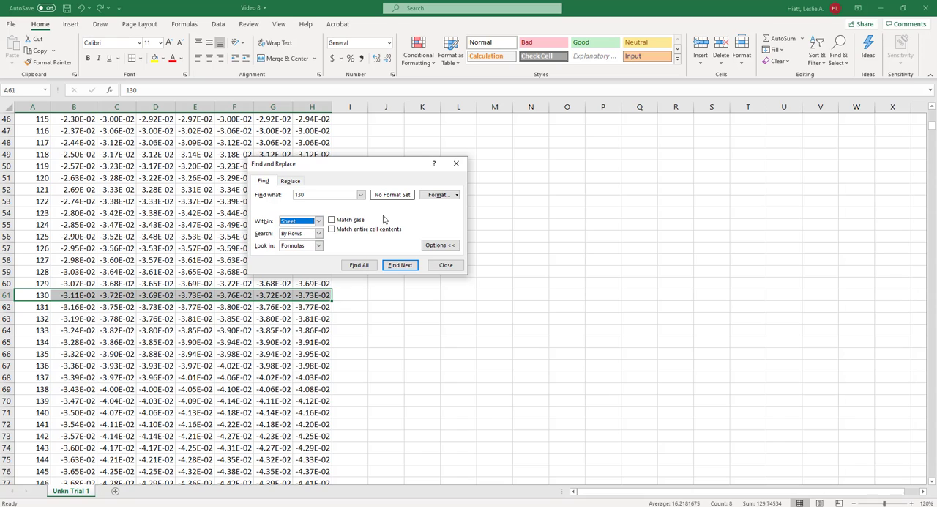
{"action": "left_click", "coordinate": [457, 196]}
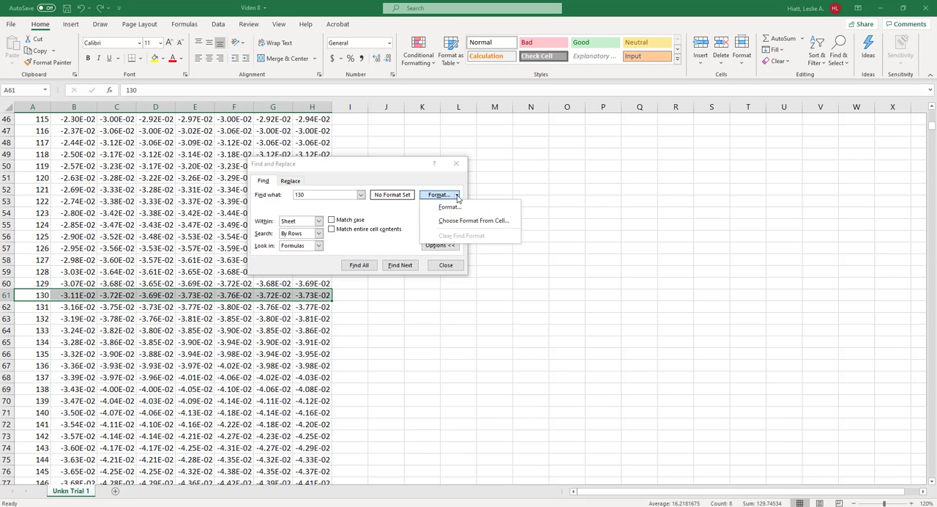
{"action": "left_click", "coordinate": [409, 180]}
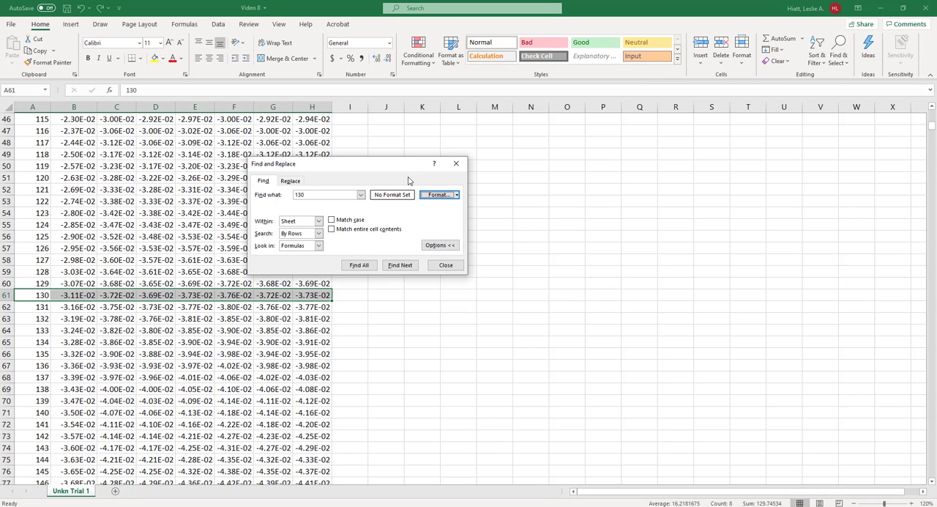
{"action": "left_click", "coordinate": [445, 265]}
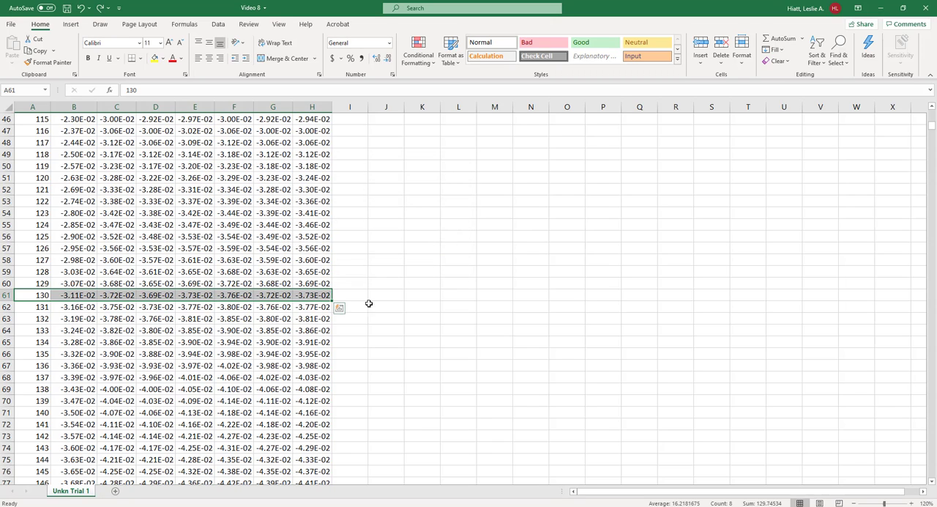
- Extend a selection from cell A32 far down through the potential and current data, and select cell B937
{"action": "scroll", "coordinate": [148, 287], "scroll_direction": "up", "scroll_amount": 7}
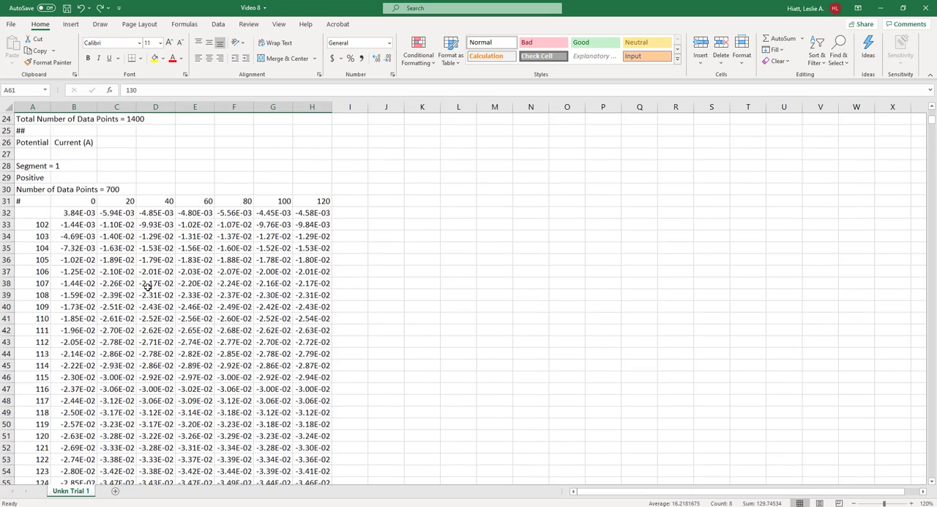
{"action": "scroll", "coordinate": [136, 285], "scroll_direction": "up", "scroll_amount": 5}
{"action": "scroll", "coordinate": [73, 251], "scroll_direction": "down", "scroll_amount": 5}
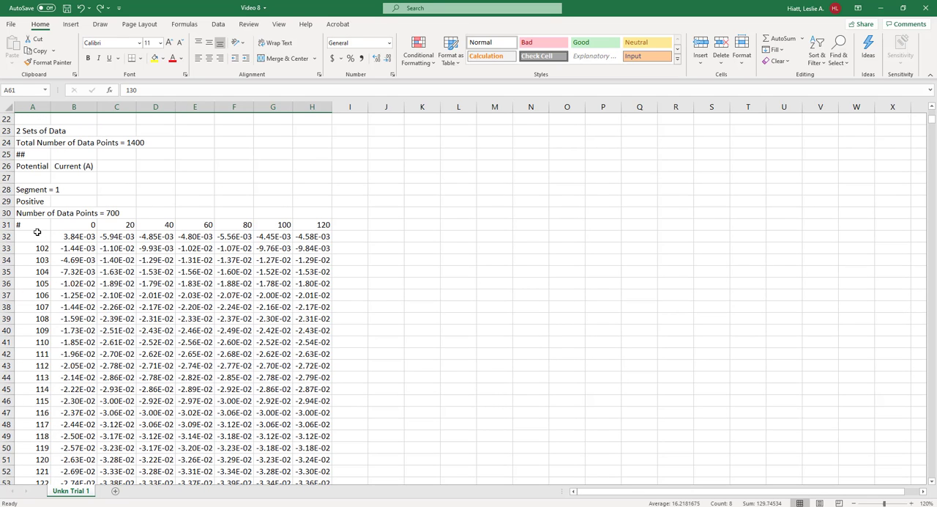
{"action": "left_click_drag", "start_coordinate": [35, 237], "coordinate": [95, 476]}
{"action": "left_click", "coordinate": [72, 319]}
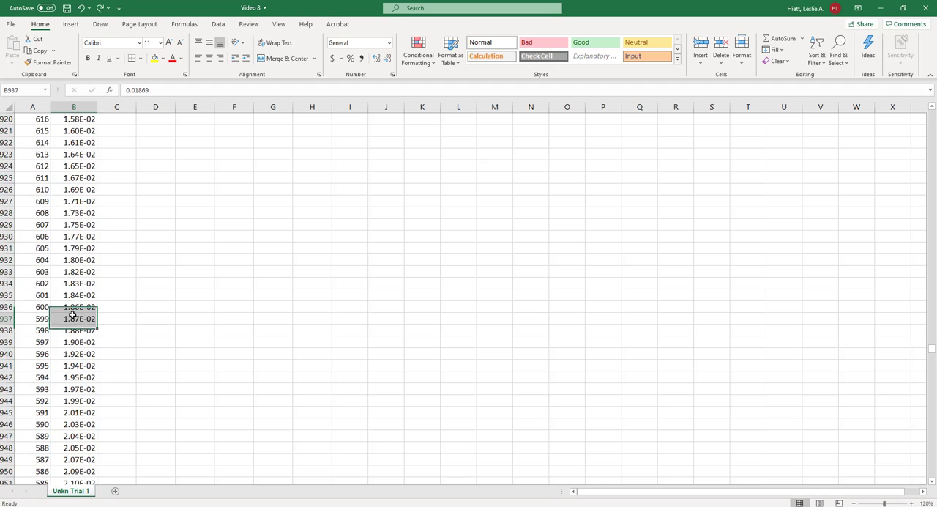
- Jump upward along the edges of the data blocks in column B to cell B32
{"action": "scroll", "coordinate": [131, 283], "scroll_direction": "up", "scroll_amount": 15}
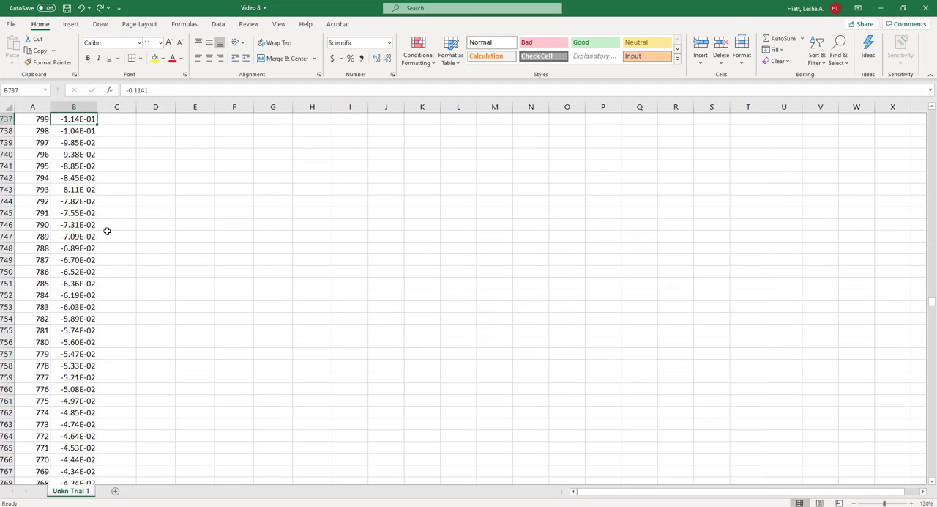
{"action": "key", "text": "ctrl+Up"}
{"action": "key", "text": "ctrl+Up"}
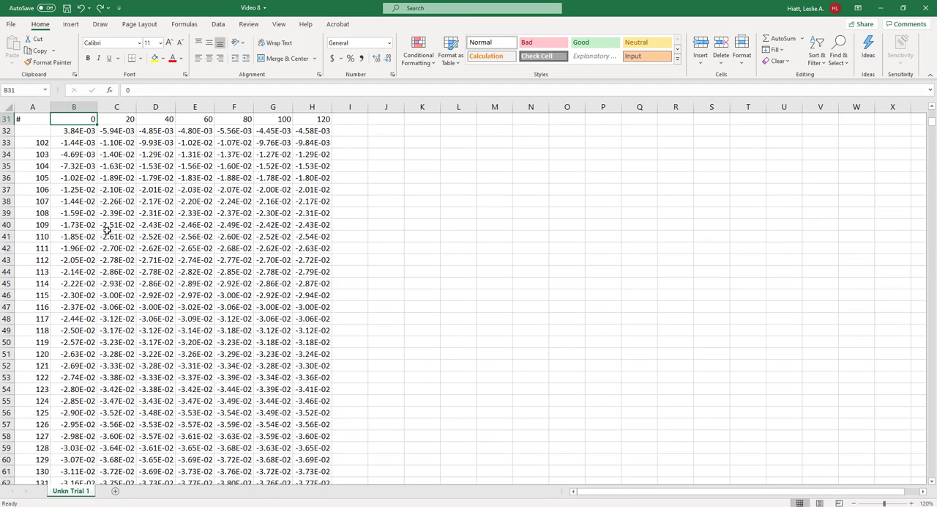
- Jump along the data edges from A32 to the last value in row 32, down to H731, and back to the header cell A31
{"action": "left_click", "coordinate": [41, 130]}
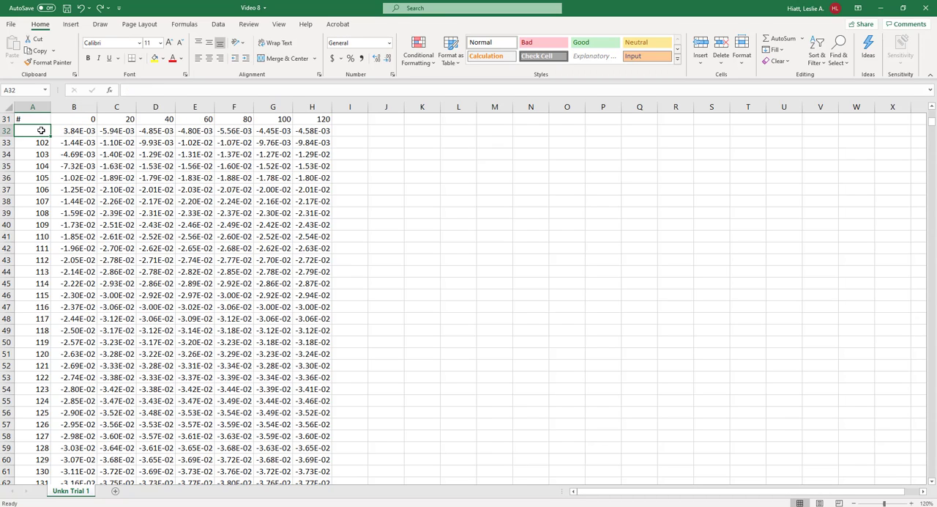
{"action": "key", "text": "ctrl+Right"}
{"action": "key", "text": "ctrl+Right"}
{"action": "left_click", "coordinate": [41, 130]}
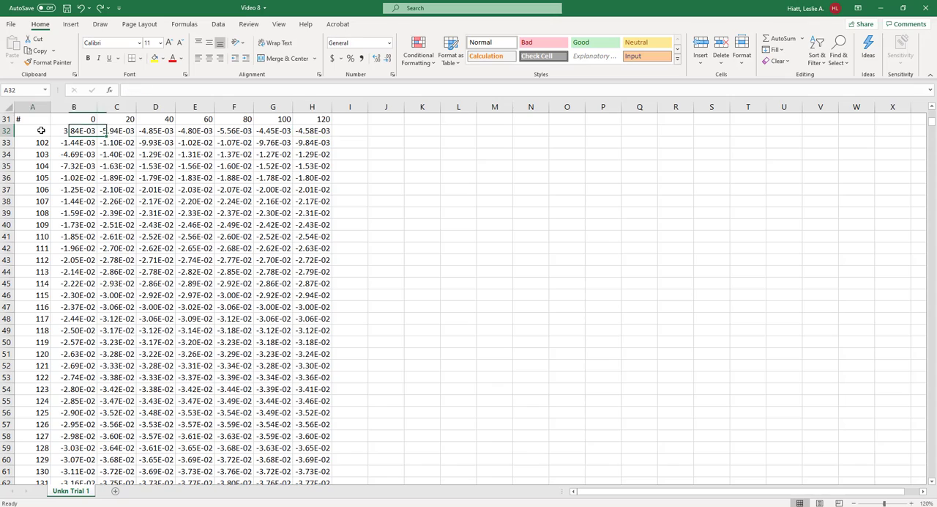
{"action": "key", "text": "ctrl+Right"}
{"action": "key", "text": "ctrl+Right"}
{"action": "key", "text": "ctrl+Down"}
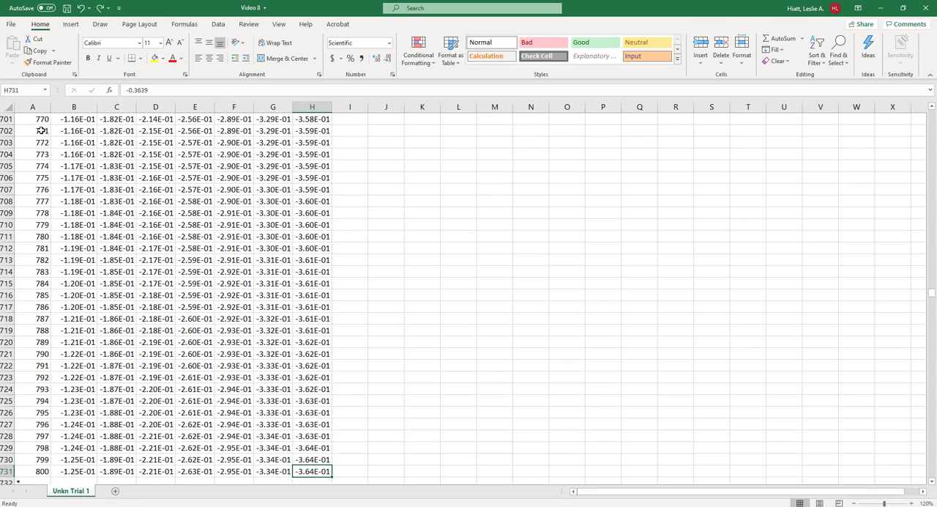
{"action": "key", "text": "ctrl+Up"}
{"action": "key", "text": "ctrl+Left"}
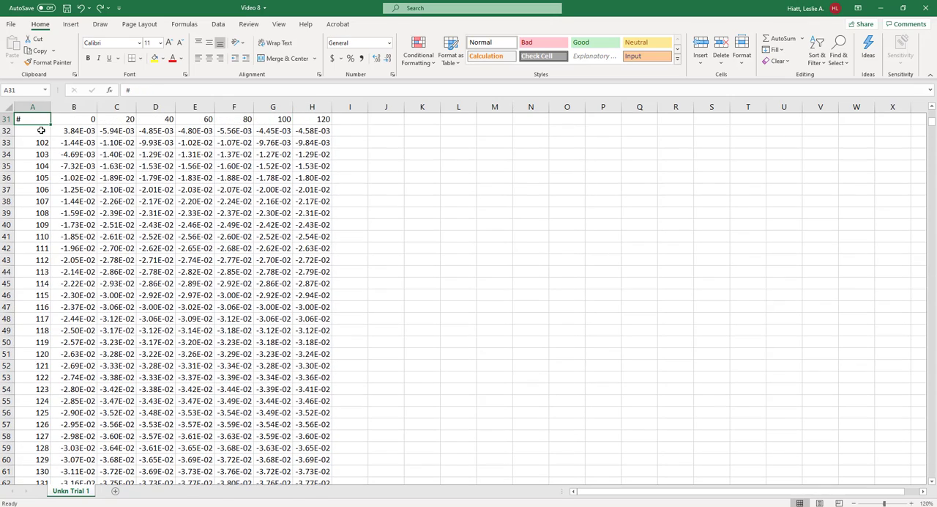
- Extend the selection from header cell A31 across to H31 and down through all data to row 1438
{"action": "key", "text": "ctrl+shift+Right"}
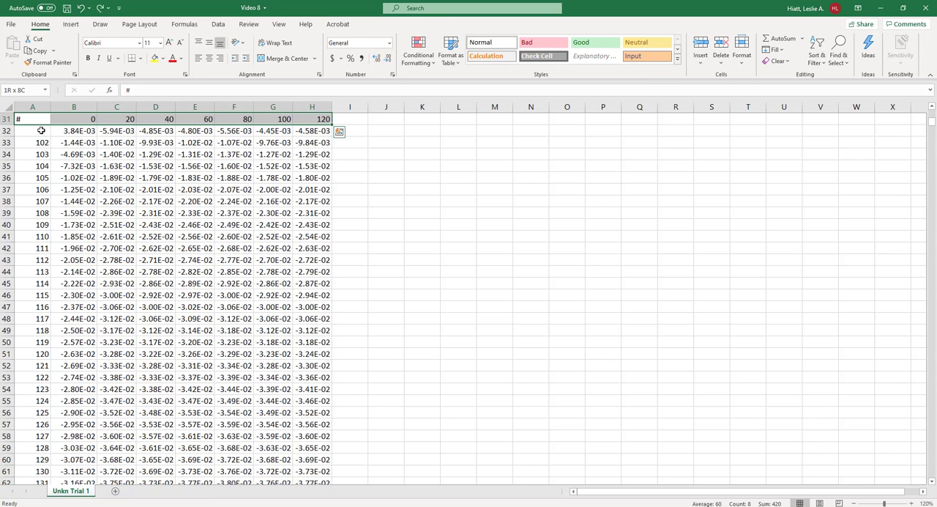
{"action": "key", "text": "ctrl+shift+Left"}
{"action": "key", "text": "ctrl+shift+Right"}
{"action": "key", "text": "ctrl+shift+Left"}
{"action": "key", "text": "ctrl+shift+Right"}
{"action": "key", "text": "ctrl+shift+Down"}
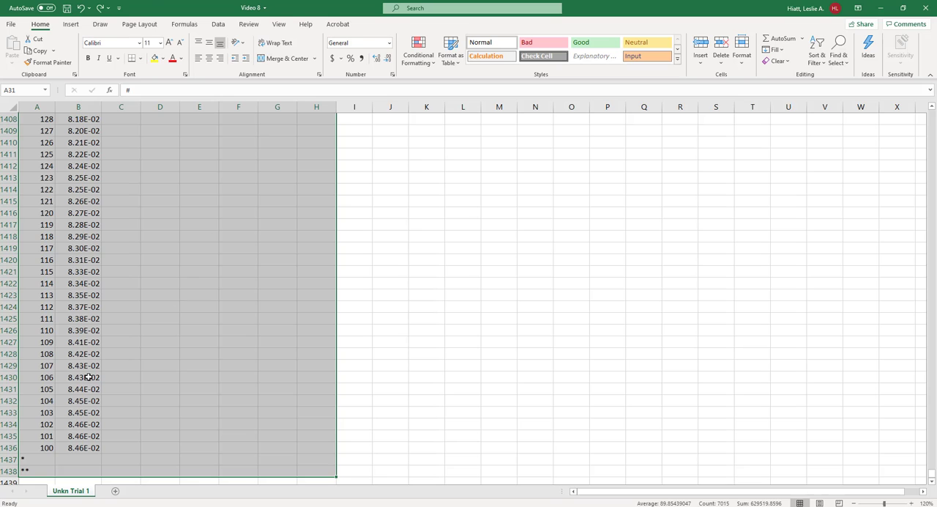
- Select cell A1438 and jump upward along the data edges in column A to cell A22
{"action": "left_click", "coordinate": [33, 473]}
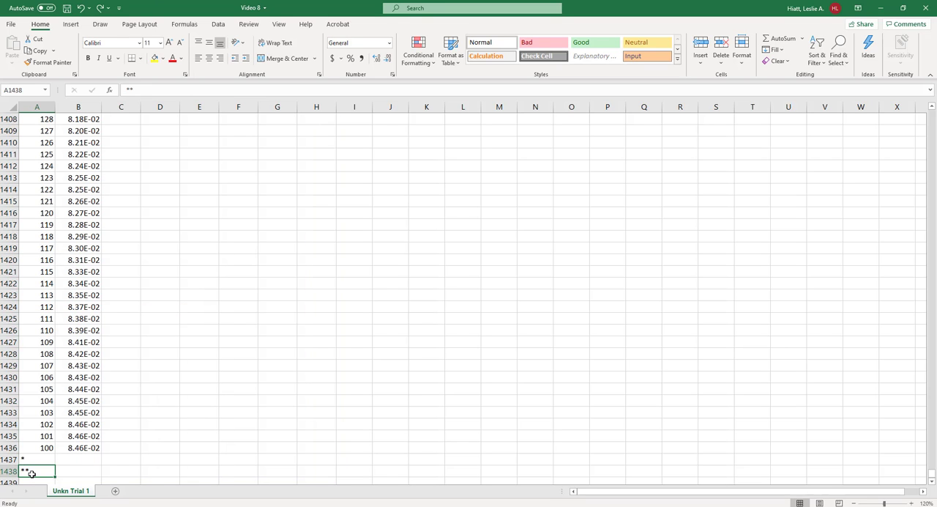
{"action": "key", "text": "ctrl+Up"}
{"action": "key", "text": "ctrl+Up"}
{"action": "key", "text": "ctrl+Up"}
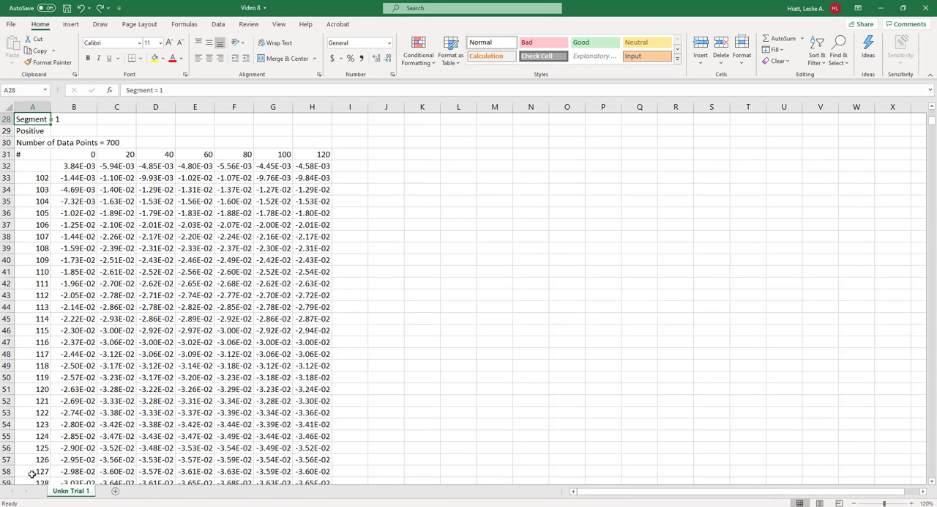
{"action": "key", "text": "ctrl+Up"}
{"action": "key", "text": "ctrl+Up"}
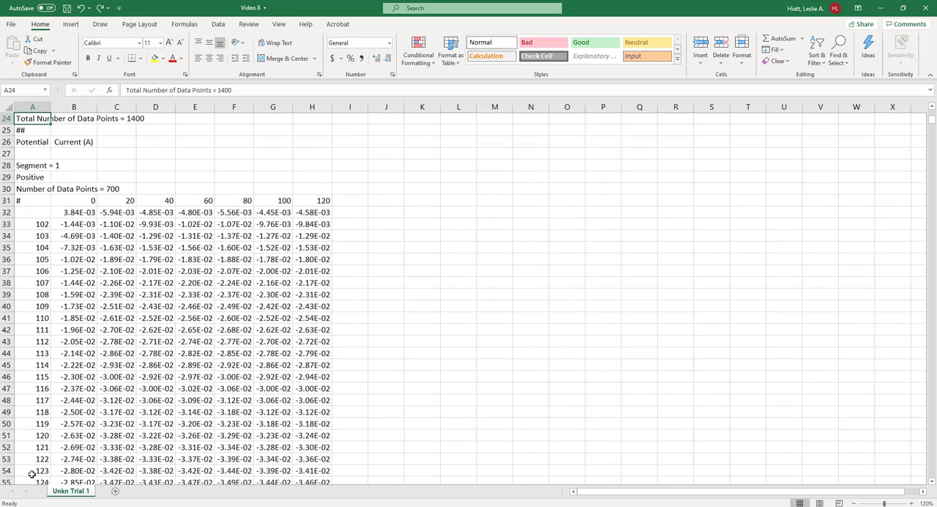
{"action": "key", "text": "Up"}
{"action": "key", "text": "Up"}
{"action": "scroll", "coordinate": [83, 326], "scroll_direction": "up", "scroll_amount": 5}
{"action": "scroll", "coordinate": [88, 325], "scroll_direction": "down", "scroll_amount": 4}
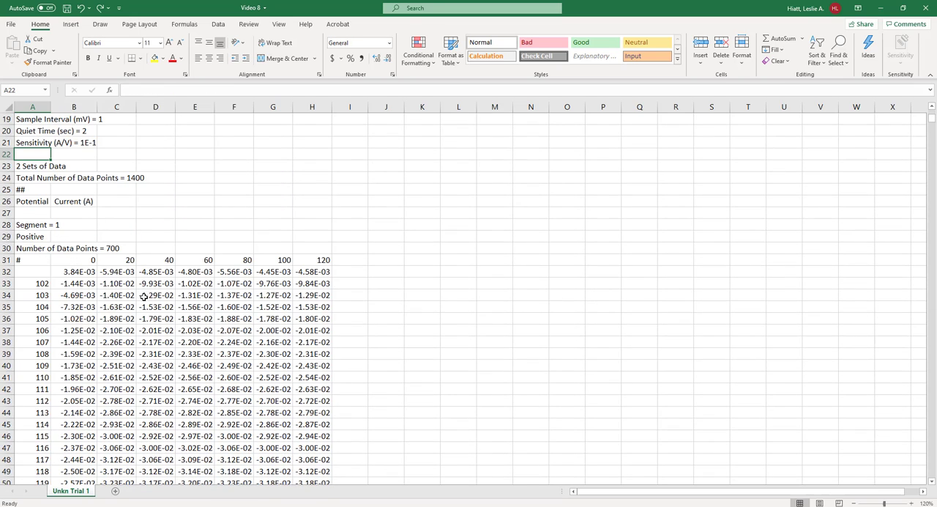
- Jump from header cell D31 down to D731 and back, and along row 31 to its end and to A31
{"action": "left_click", "coordinate": [157, 260]}
{"action": "key", "text": "ctrl+Down"}
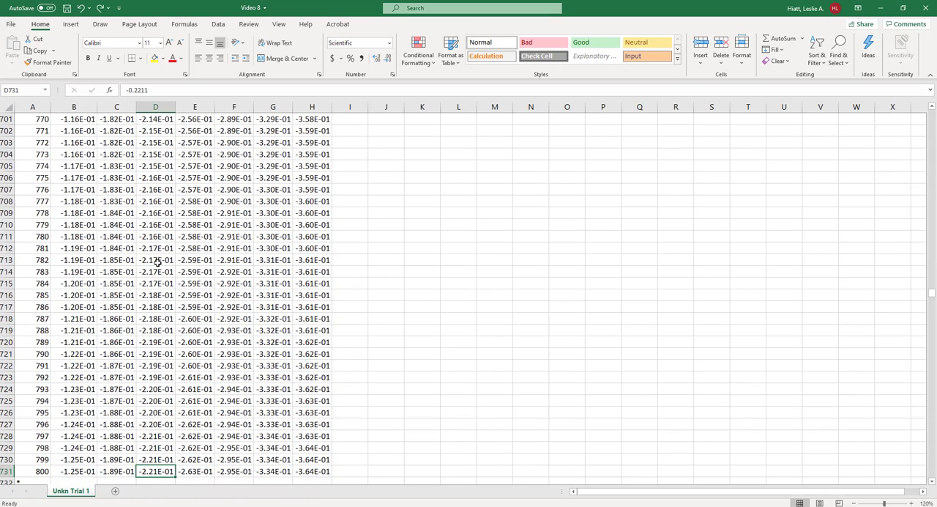
{"action": "scroll", "coordinate": [157, 262], "scroll_direction": "down", "scroll_amount": 6}
{"action": "left_click_drag", "start_coordinate": [88, 306], "coordinate": [76, 461]}
{"action": "left_click", "coordinate": [159, 259]}
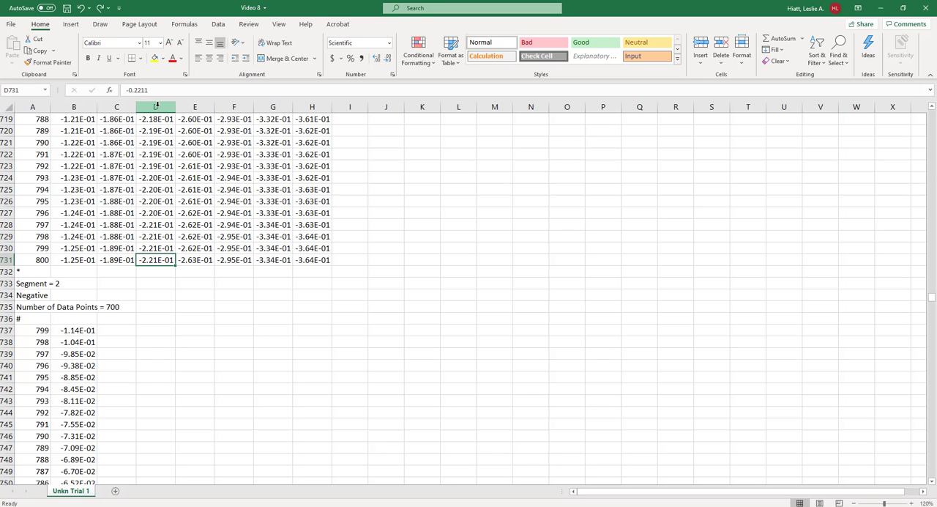
{"action": "key", "text": "ctrl+Up"}
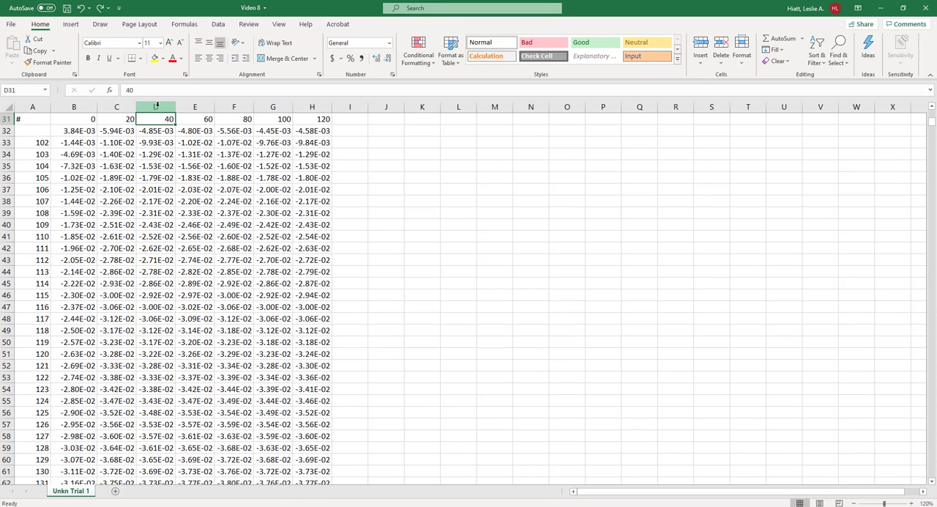
{"action": "key", "text": "ctrl+Right"}
{"action": "key", "text": "ctrl+Left"}
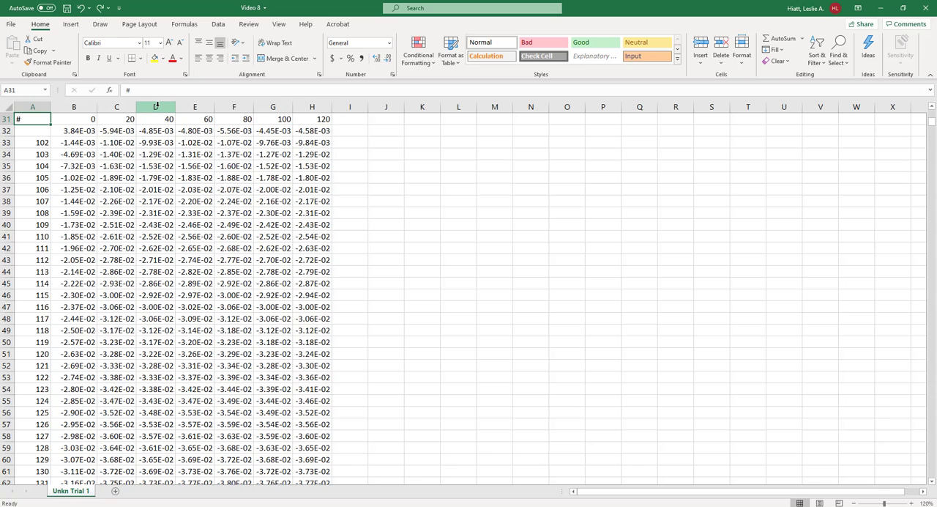
- Select the data block from cell A32 across to column H and down to row 1438
{"action": "key", "text": "Down"}
{"action": "key", "text": "ctrl+shift+Right"}
{"action": "key", "text": "ctrl+shift+Down"}
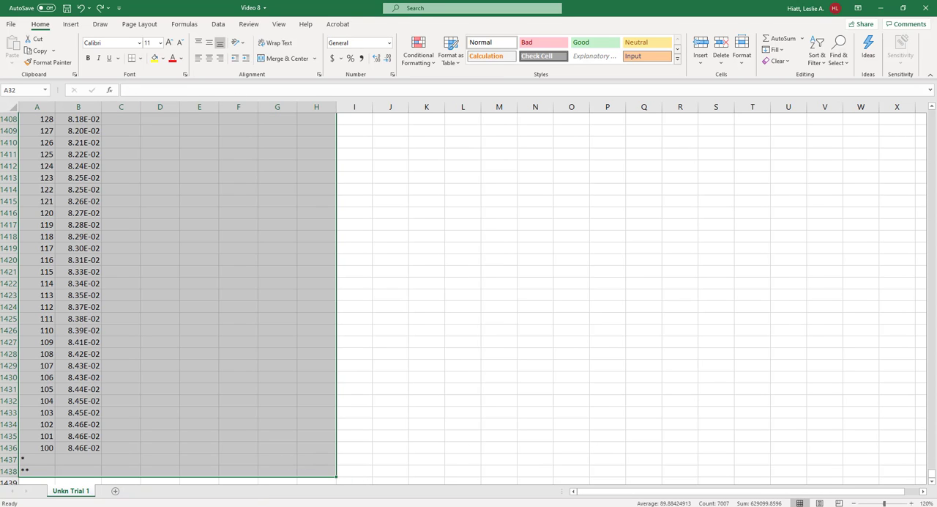
- Switch to the Excel Cheatsheet document in Word and review its keyboard commands and tips, including the closing list of features worth googling
{"action": "key", "text": "alt+Tab"}
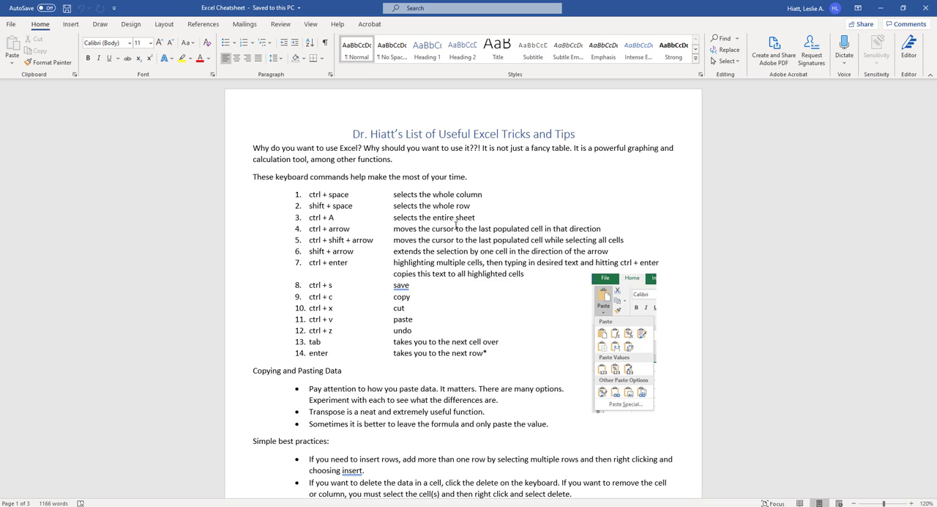
{"action": "left_click_drag", "start_coordinate": [931, 123], "coordinate": [923, 420]}
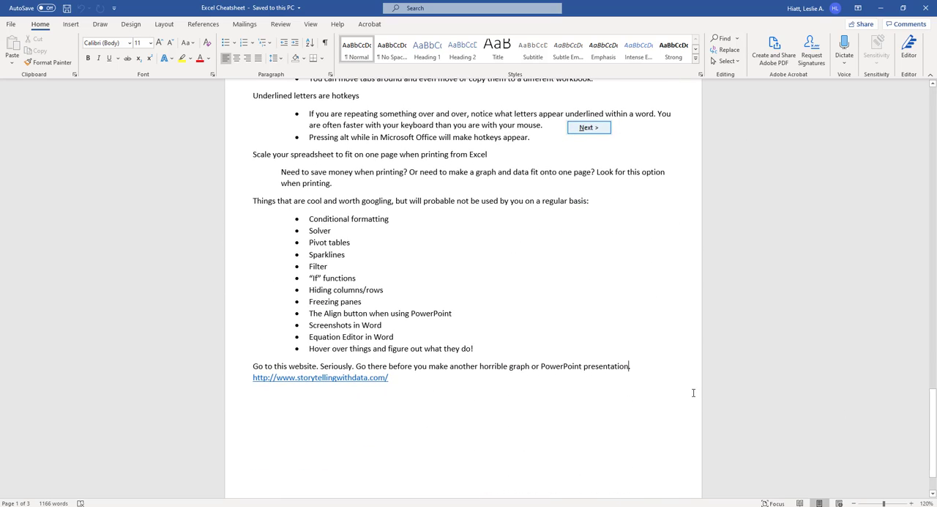
{"action": "left_click_drag", "start_coordinate": [277, 200], "coordinate": [413, 202]}
{"action": "scroll", "coordinate": [508, 217], "scroll_direction": "up", "scroll_amount": 2}
{"action": "scroll", "coordinate": [508, 216], "scroll_direction": "up", "scroll_amount": 7}
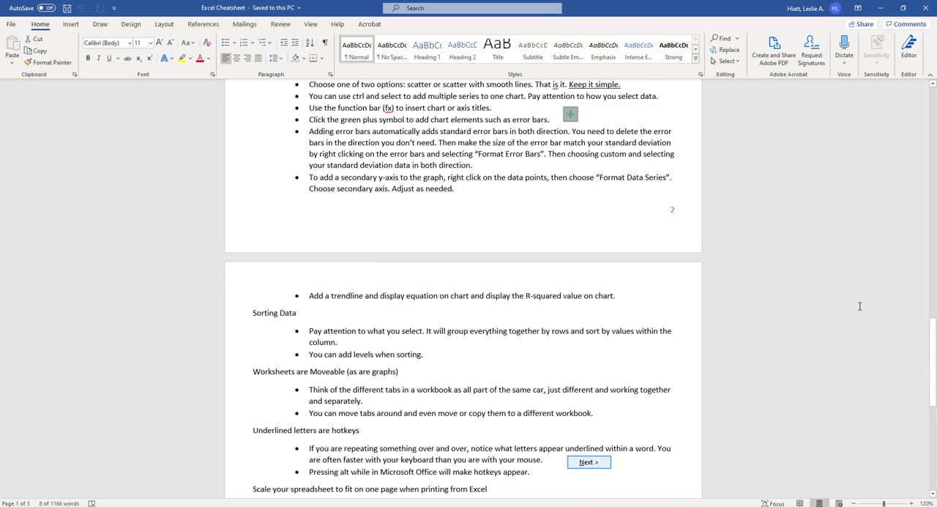
{"action": "scroll", "coordinate": [524, 175], "scroll_direction": "up", "scroll_amount": 20}
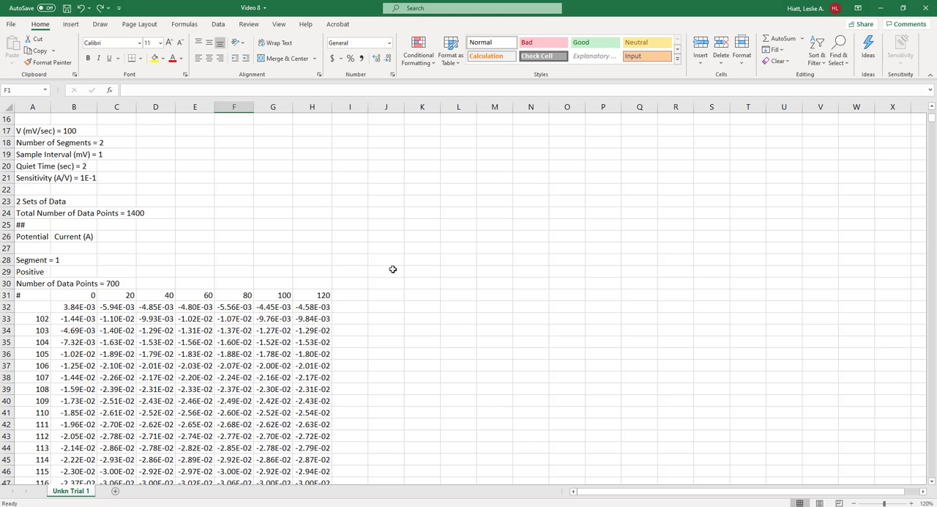
{"action": "scroll", "coordinate": [394, 268], "scroll_direction": "down", "scroll_amount": 3}
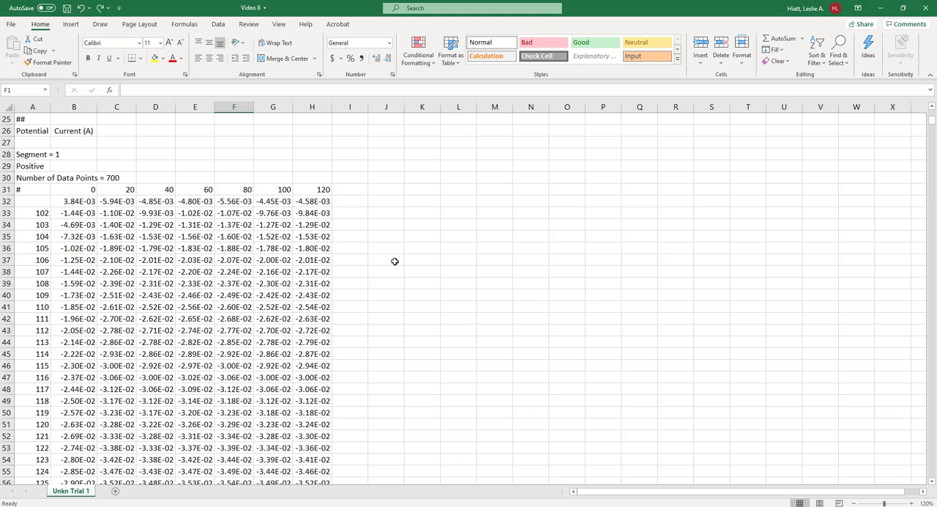
{"action": "left_click", "coordinate": [388, 199]}
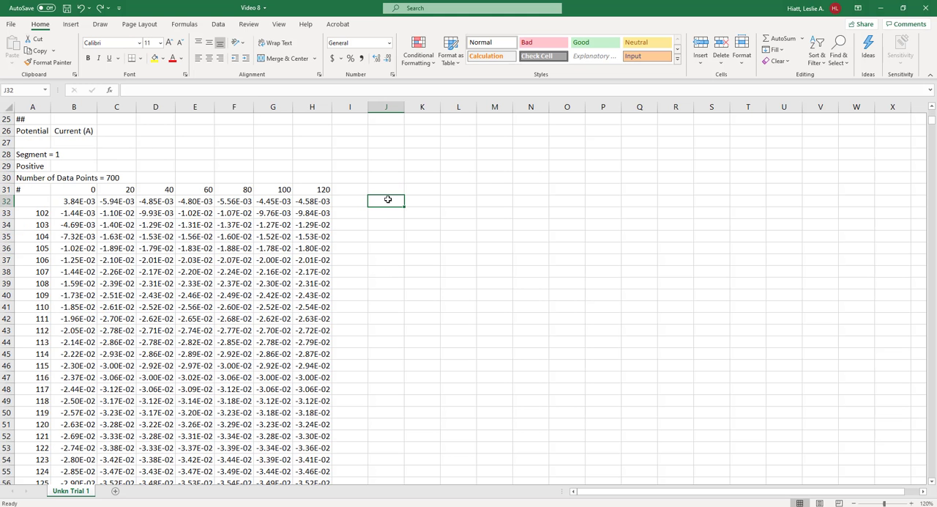
{"action": "type", "text": "=min"}
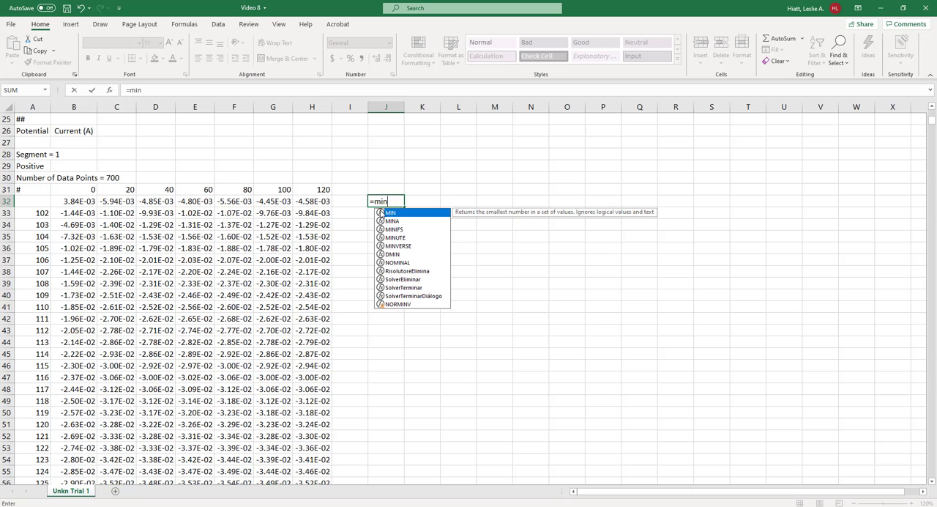
{"action": "left_click_drag", "start_coordinate": [392, 201], "coordinate": [355, 199]}
{"action": "key", "text": "BackSpace"}
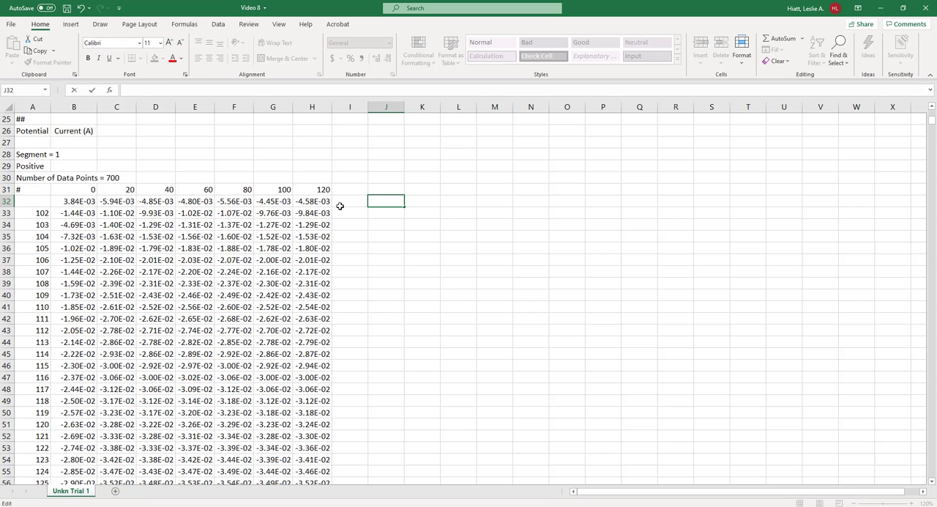
- Enter a Sum of A33:A731 in cell A732, directly below the first segment's data
{"action": "left_click", "coordinate": [320, 208]}
{"action": "key", "text": "ctrl+Down"}
{"action": "scroll", "coordinate": [319, 219], "scroll_direction": "down", "scroll_amount": 2}
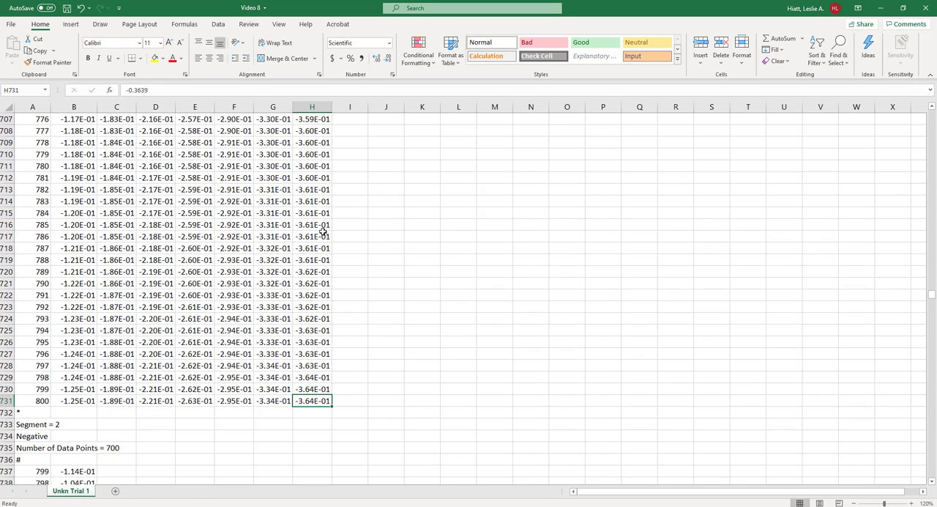
{"action": "left_click", "coordinate": [297, 412]}
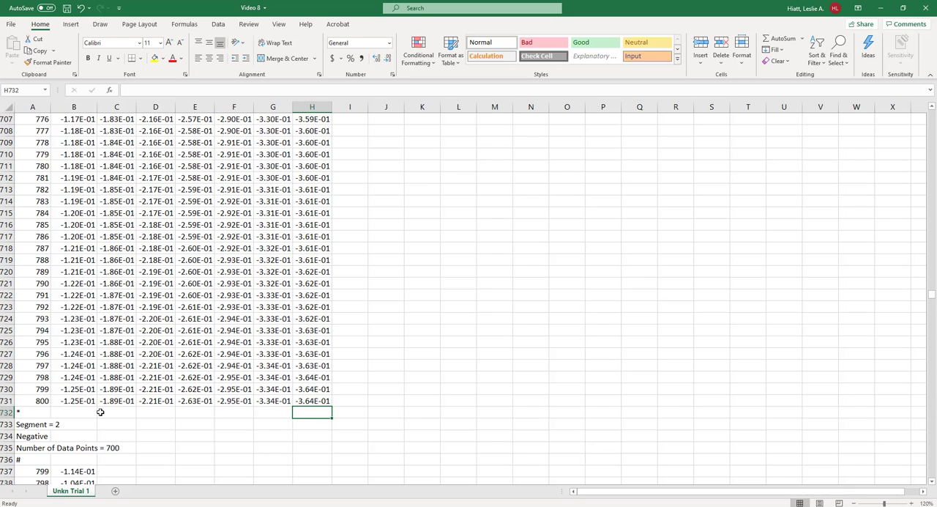
{"action": "left_click", "coordinate": [44, 414]}
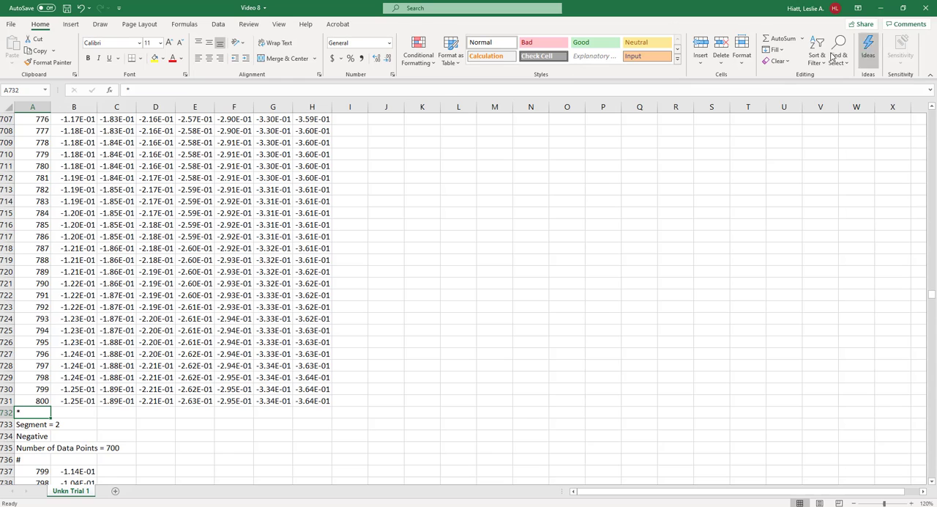
{"action": "left_click", "coordinate": [803, 39]}
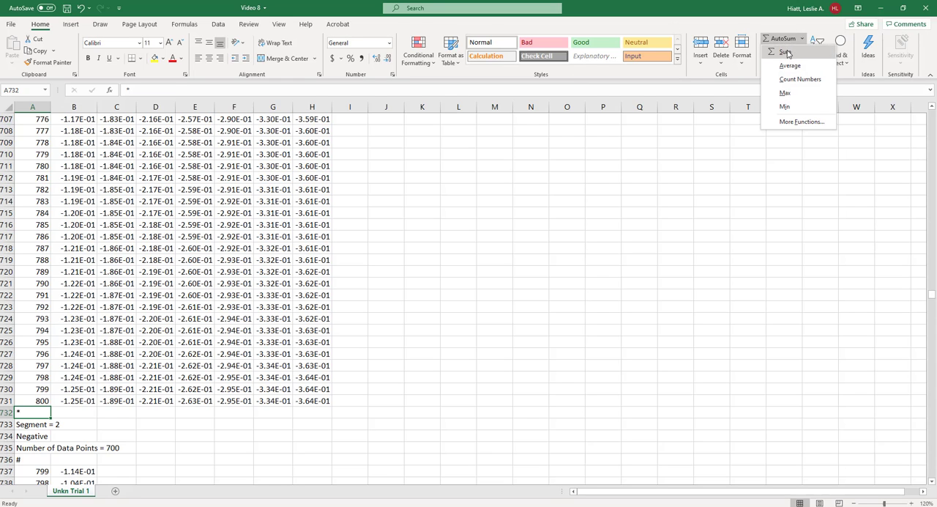
{"action": "left_click", "coordinate": [785, 52]}
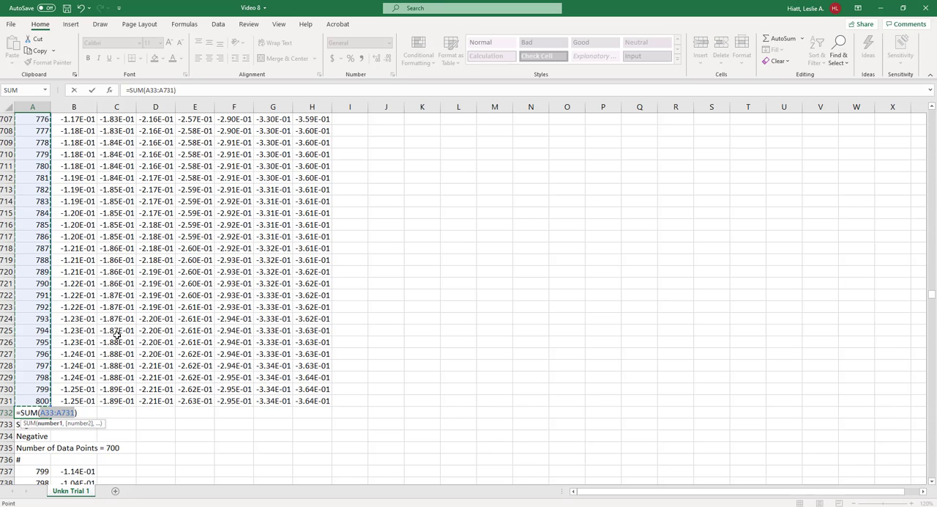
{"action": "key", "text": "Return"}
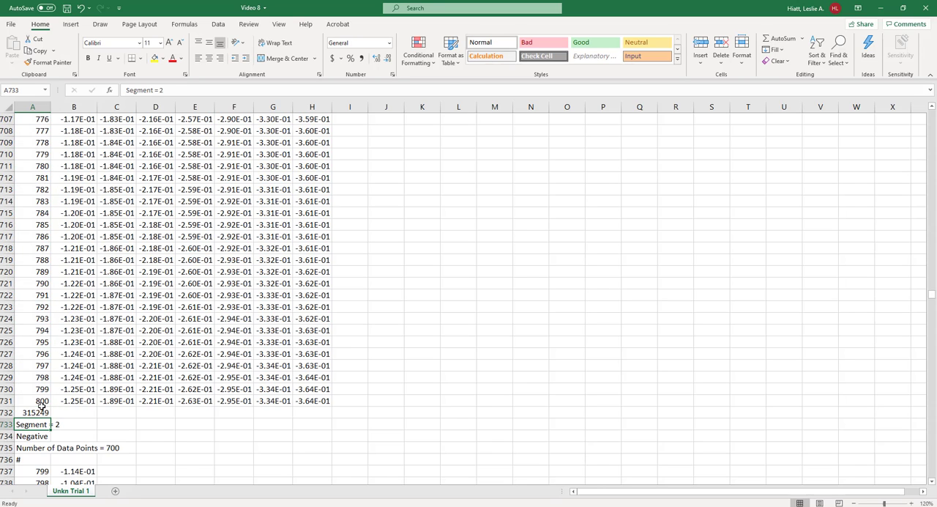
- Clear the contents of cells A732 through H732
{"action": "left_click", "coordinate": [42, 411]}
{"action": "left_click_drag", "start_coordinate": [50, 419], "coordinate": [19, 412]}
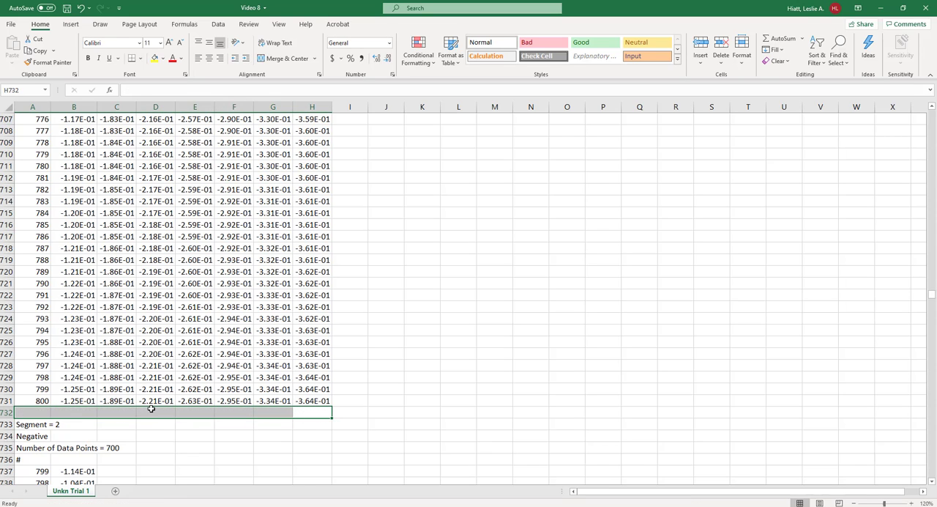
{"action": "key", "text": "Delete"}
- Enter the Average of F31:F731 in cell F732 and fill the formula across to G732
{"action": "left_click", "coordinate": [239, 411]}
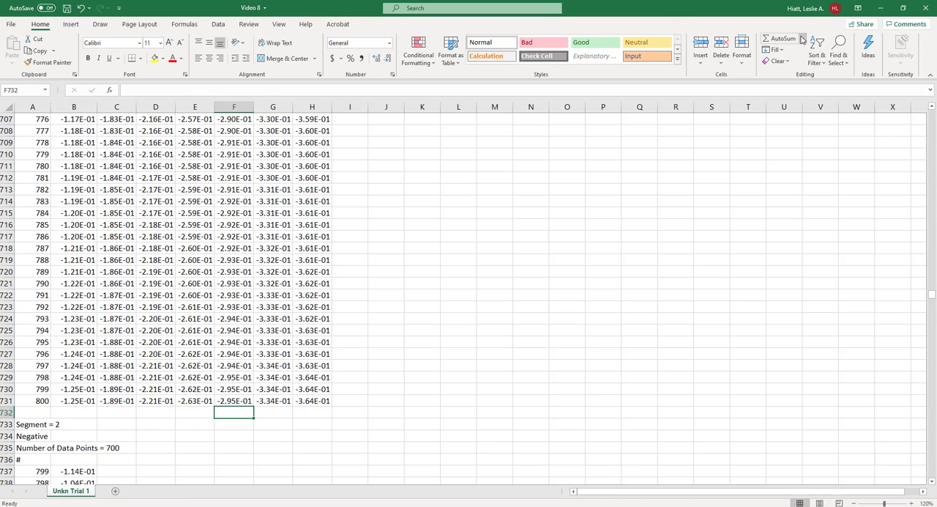
{"action": "left_click", "coordinate": [803, 39]}
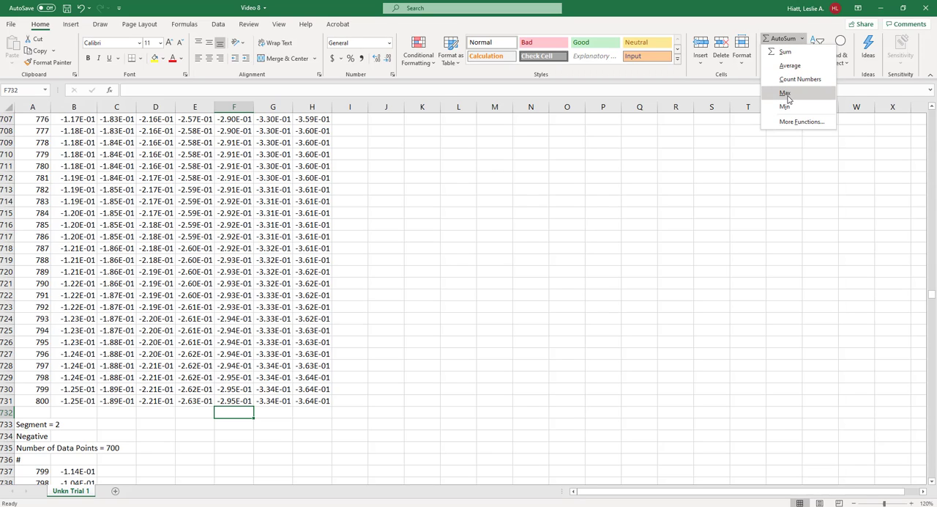
{"action": "left_click", "coordinate": [790, 65]}
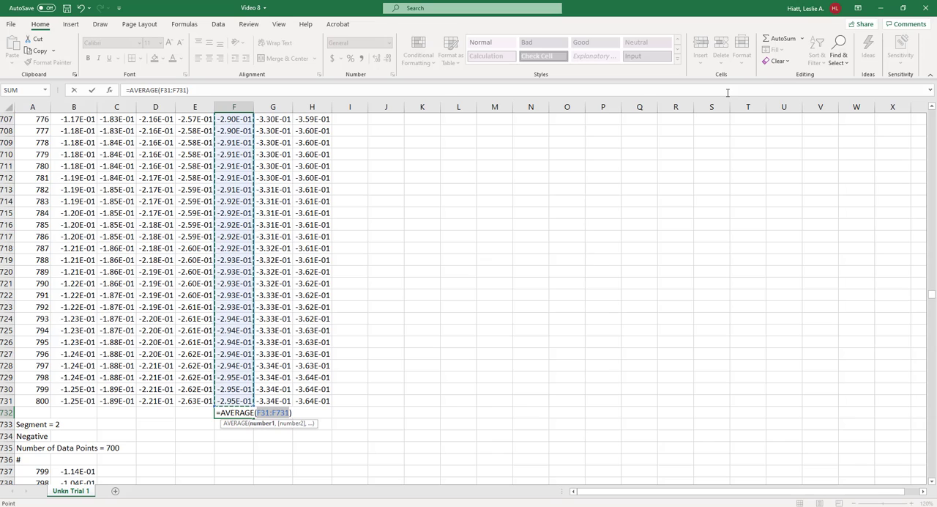
{"action": "key", "text": "Return"}
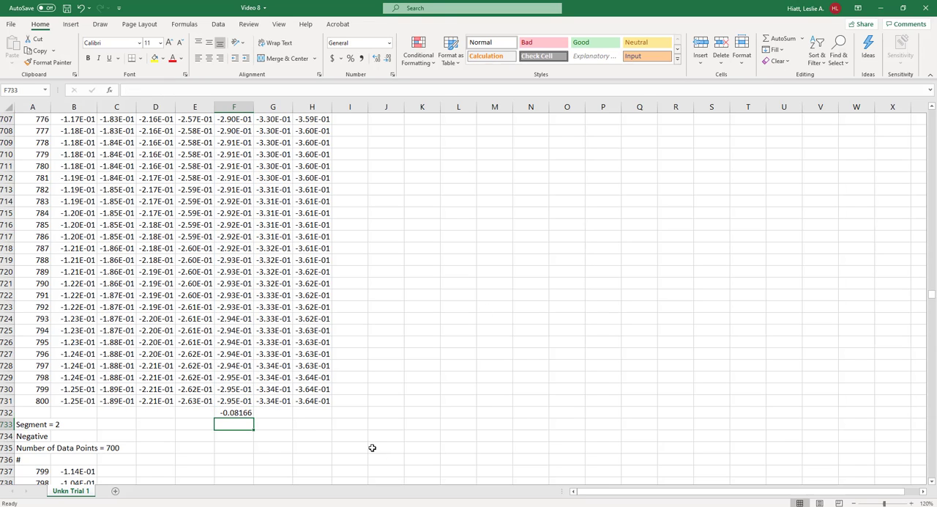
{"action": "left_click", "coordinate": [243, 412]}
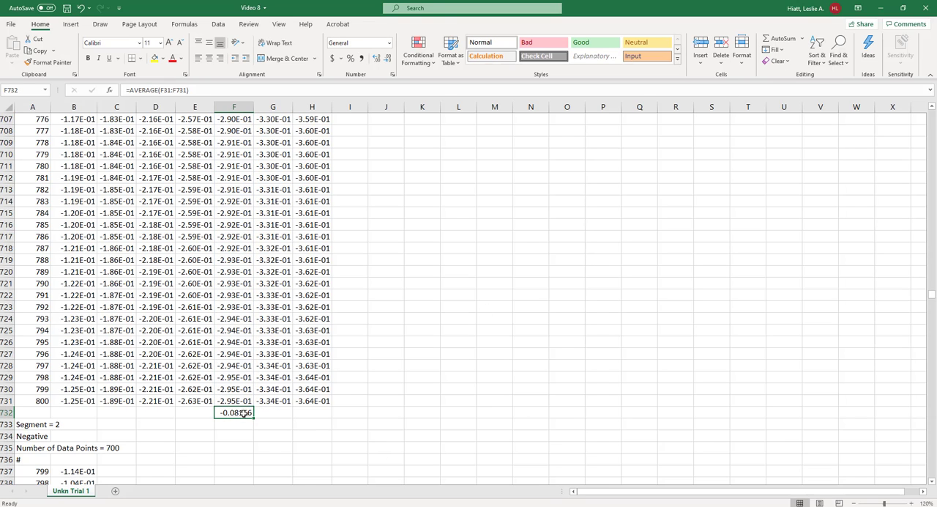
{"action": "left_click_drag", "start_coordinate": [253, 420], "coordinate": [308, 415]}
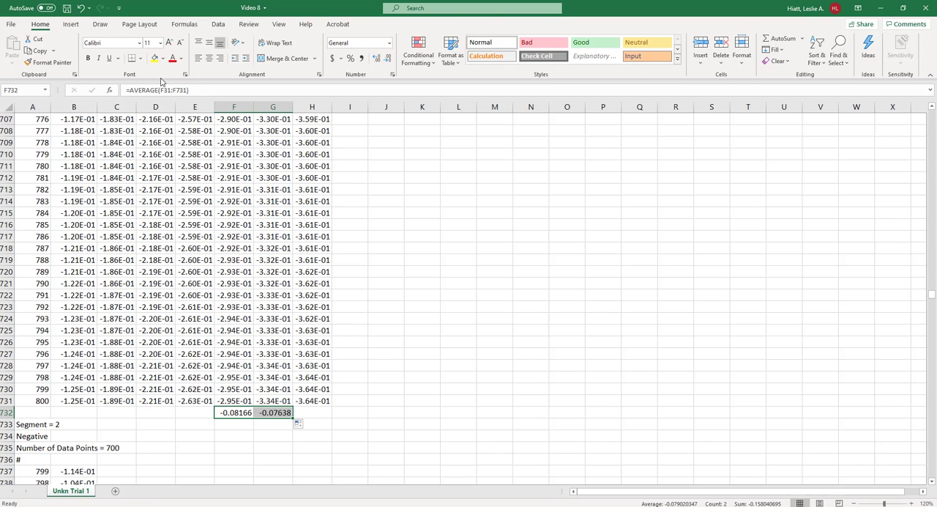
- Examine the cell ranges used by the average formulas in F732 and G732
{"action": "left_click", "coordinate": [167, 88]}
{"action": "key", "text": "Return"}
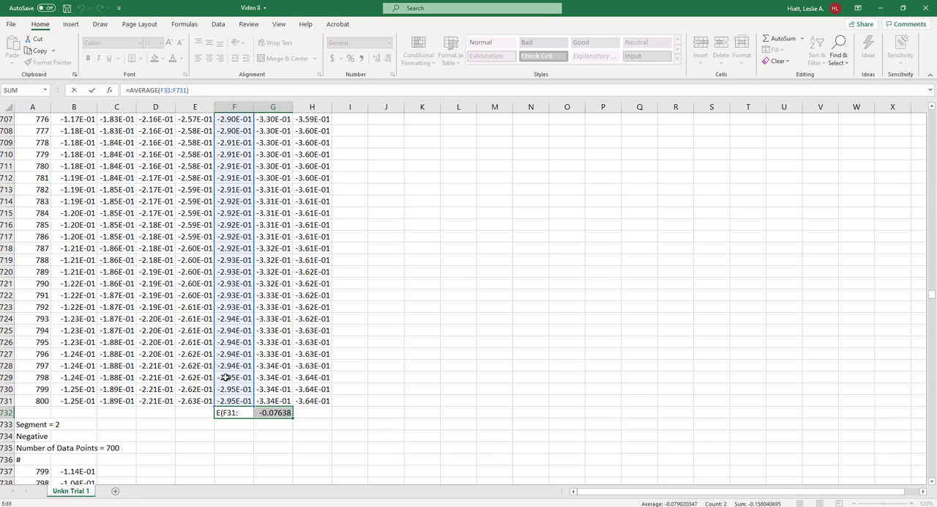
{"action": "left_click", "coordinate": [237, 416]}
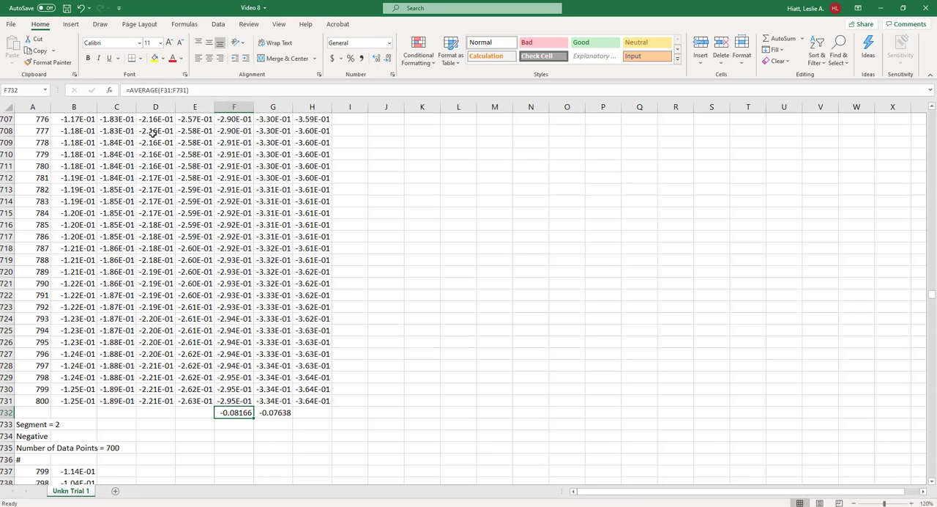
{"action": "left_click", "coordinate": [184, 90]}
{"action": "left_click", "coordinate": [259, 415]}
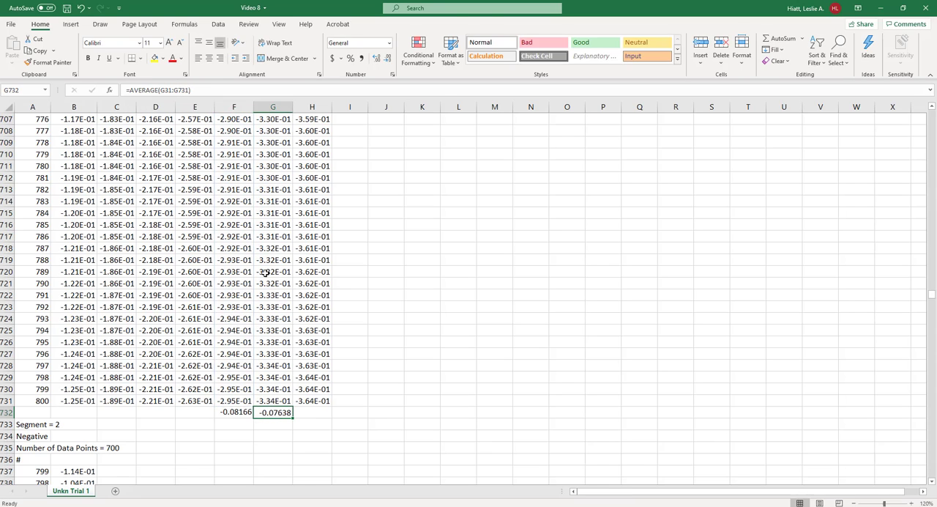
{"action": "left_click", "coordinate": [175, 90]}
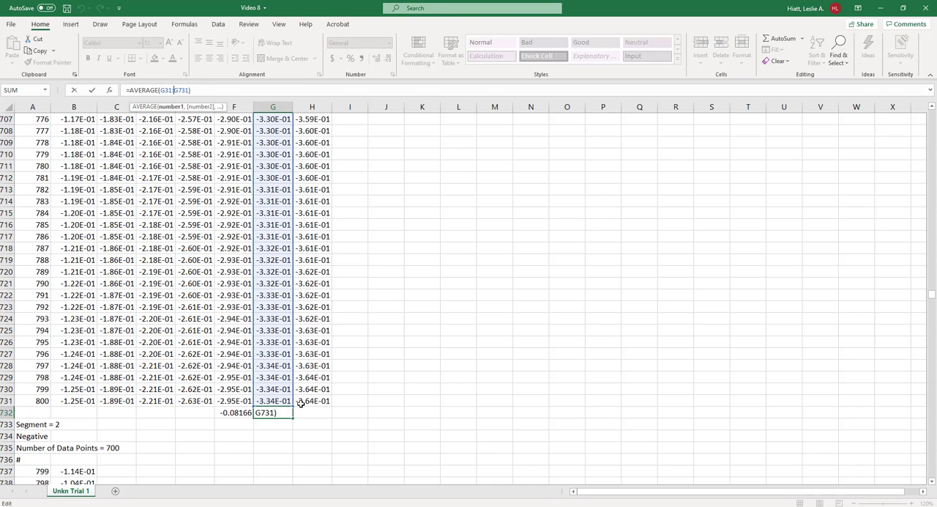
{"action": "left_click_drag", "start_coordinate": [226, 414], "coordinate": [280, 415]}
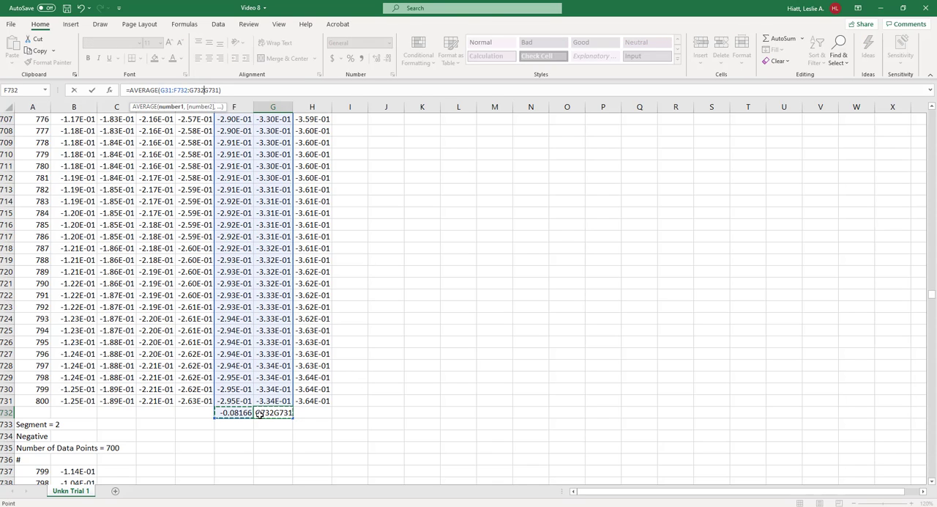
{"action": "left_click", "coordinate": [358, 375]}
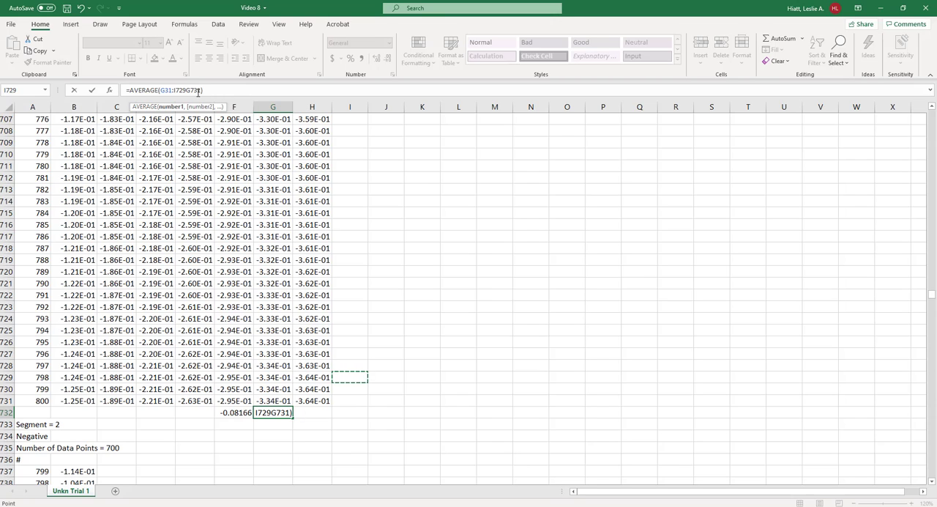
- Remove the average formulas from cells G732 and F732 below the first segment's data
{"action": "left_click_drag", "start_coordinate": [204, 90], "coordinate": [29, 95]}
{"action": "key", "text": "BackSpace"}
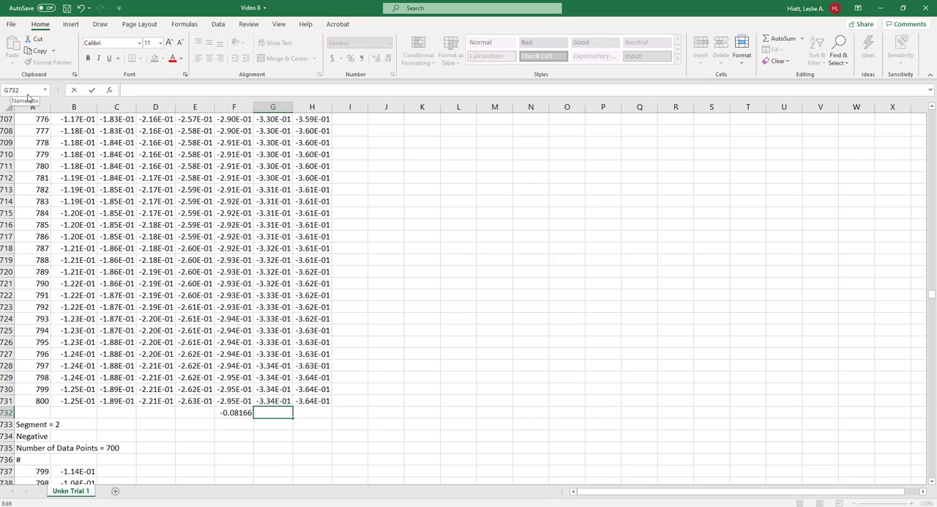
{"action": "key", "text": "Escape"}
{"action": "left_click", "coordinate": [236, 413]}
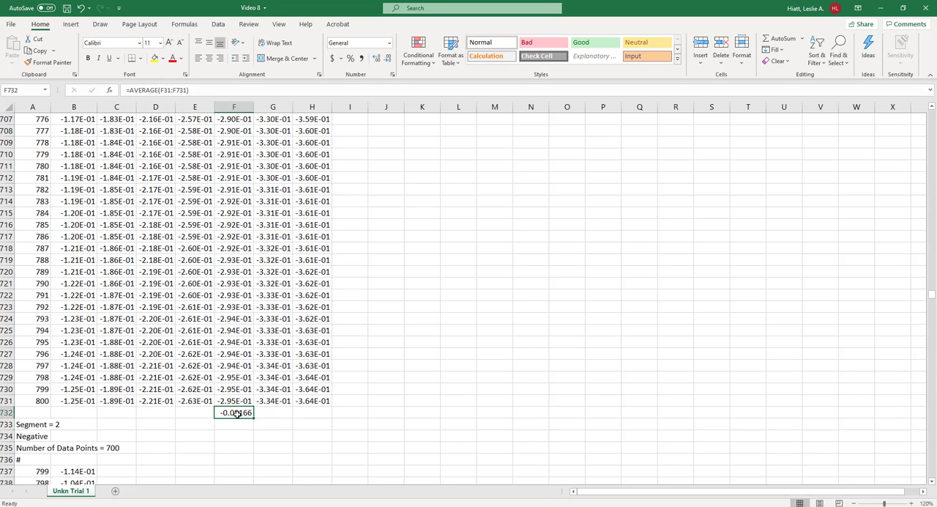
{"action": "key", "text": "Delete"}
- Jump from within column H's data to its header cell H31 and return to the top of the sheet
{"action": "scroll", "coordinate": [379, 387], "scroll_direction": "up", "scroll_amount": 8}
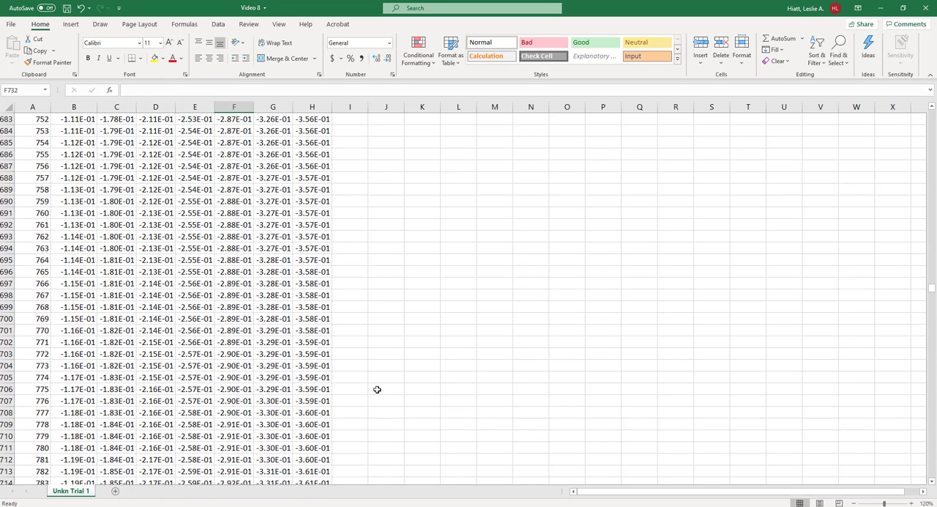
{"action": "left_click", "coordinate": [329, 373]}
{"action": "key", "text": "ctrl+Up"}
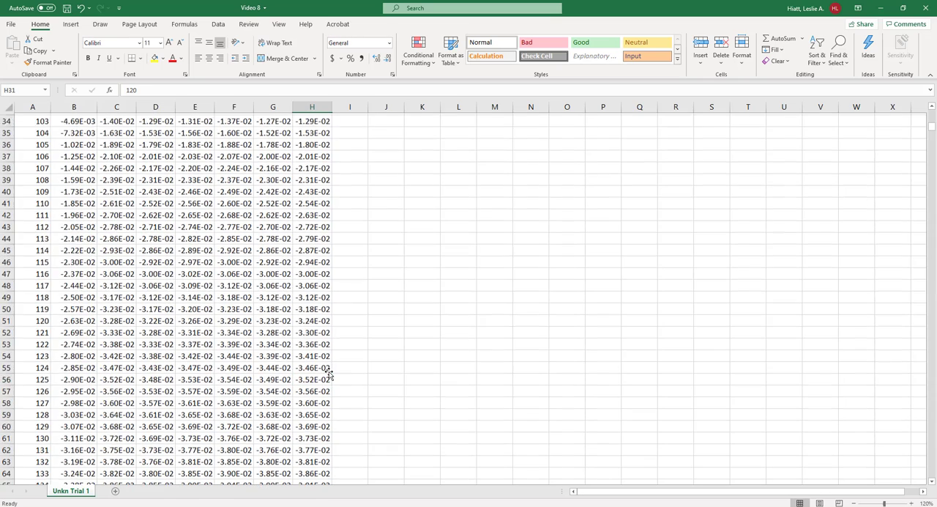
{"action": "scroll", "coordinate": [329, 373], "scroll_direction": "up", "scroll_amount": 10}
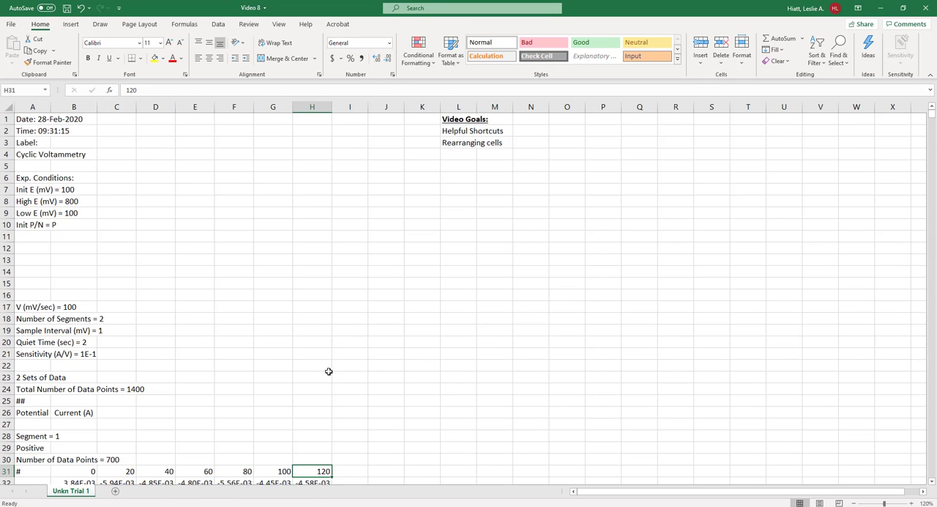